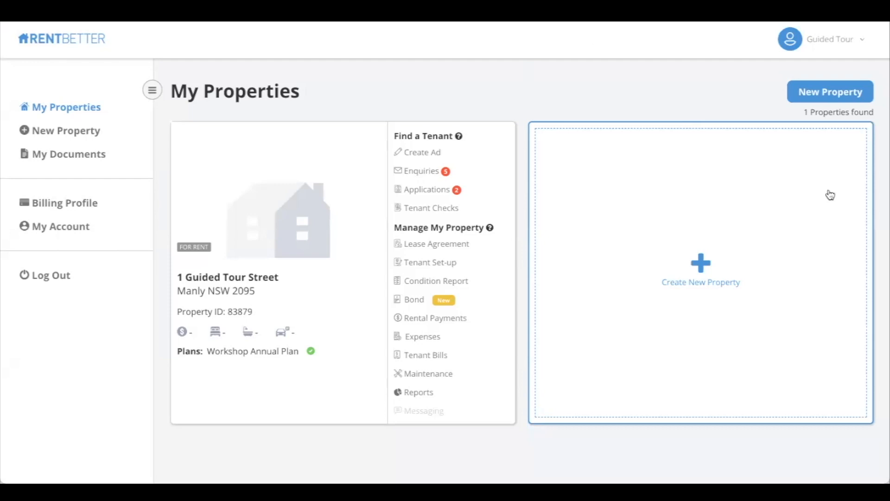
left_click(702, 254)
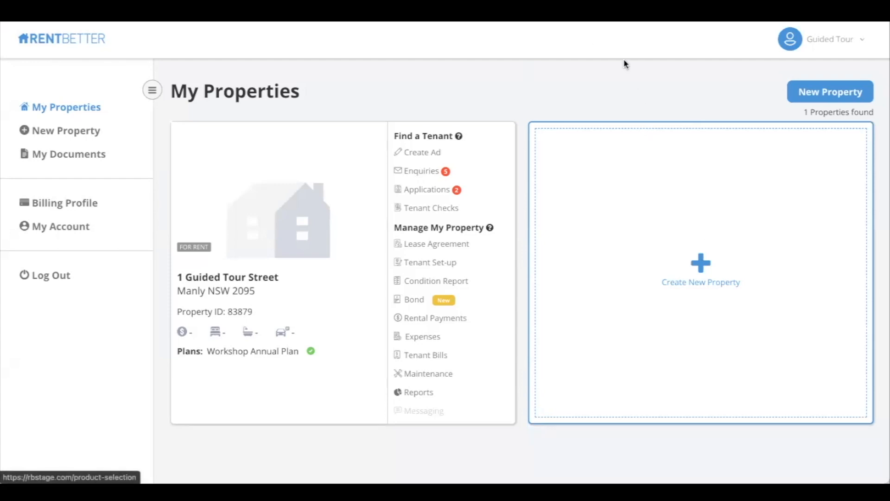
scroll(635, 213, "down", 2)
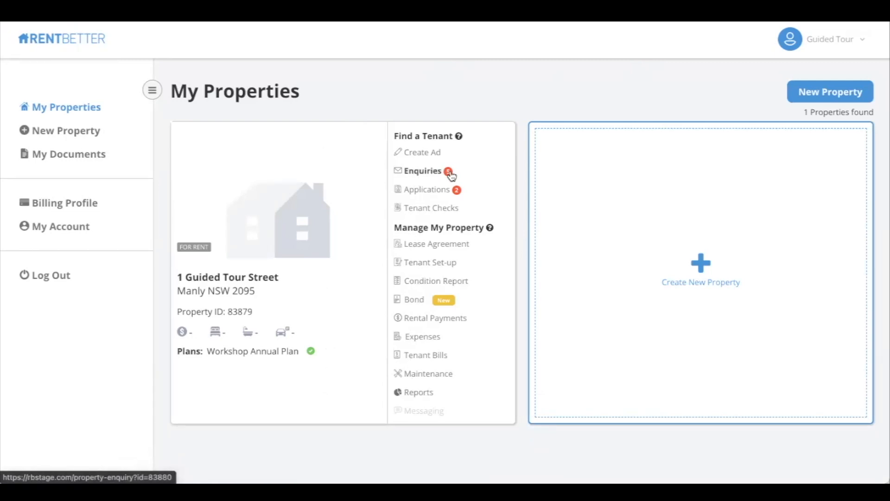
mouse_move(451, 175)
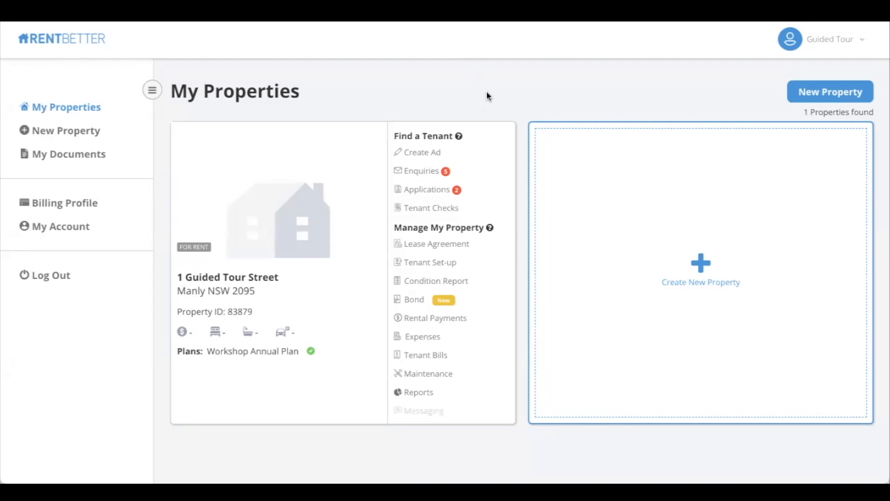
Open the ad creation form for the property and go through all slides of the How to Create Your Ad guide
left_click(415, 152)
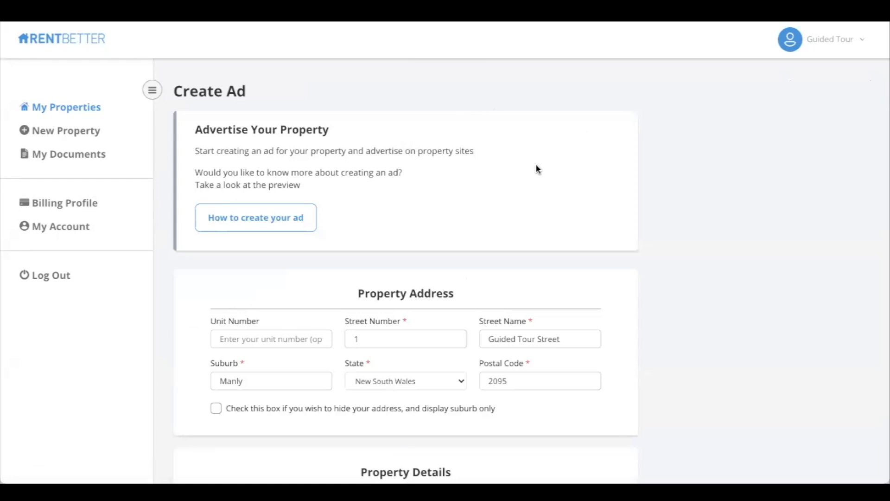
scroll(538, 169, "down", 1)
scroll(538, 169, "up", 1)
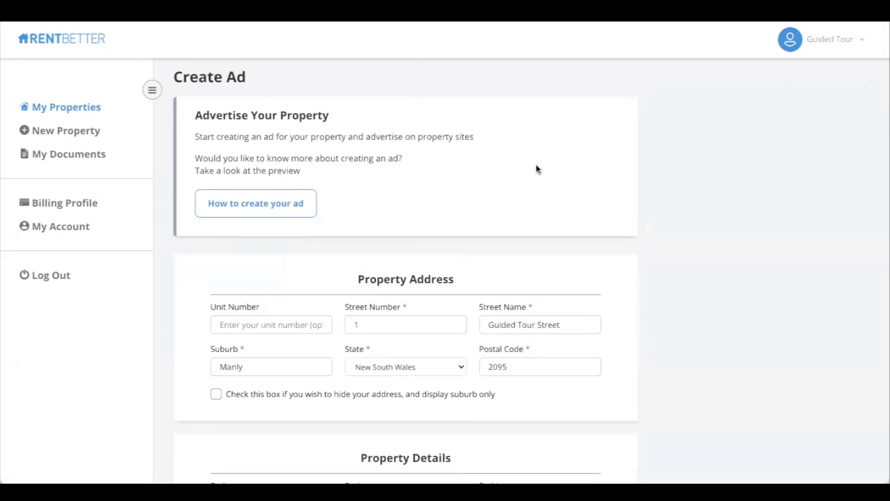
left_click(248, 204)
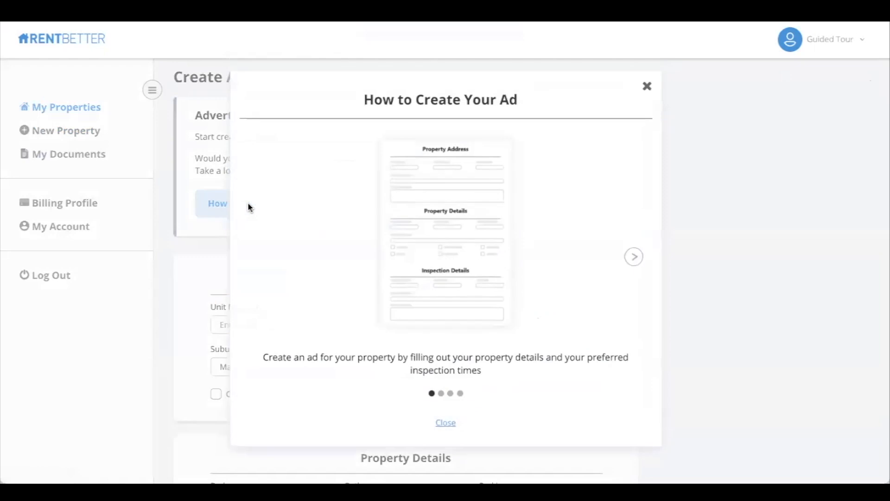
left_click(633, 256)
left_click(632, 256)
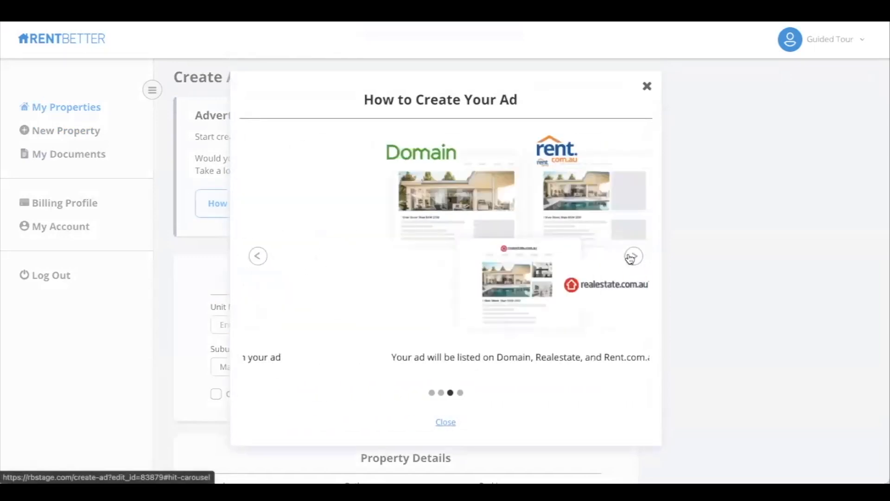
left_click(633, 257)
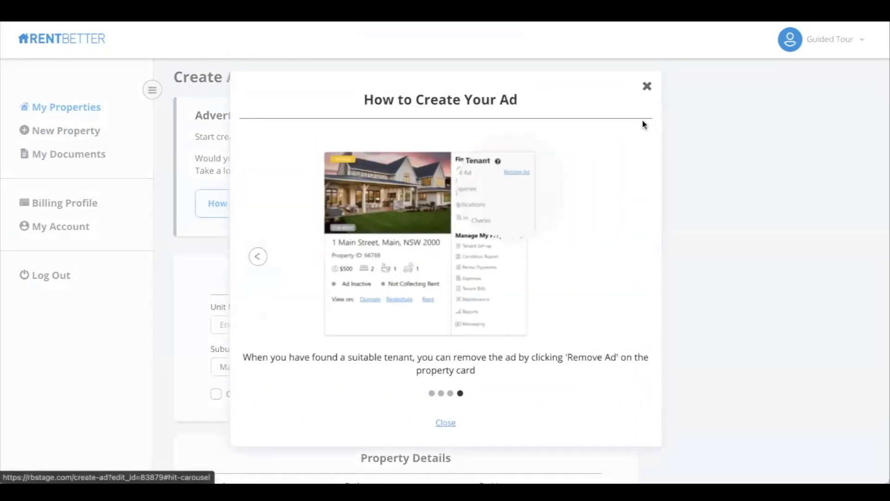
left_click(647, 87)
Examine the ad form from property address through photos and inspection details, enabling the option to specify inspection times
scroll(482, 191, "down", 2)
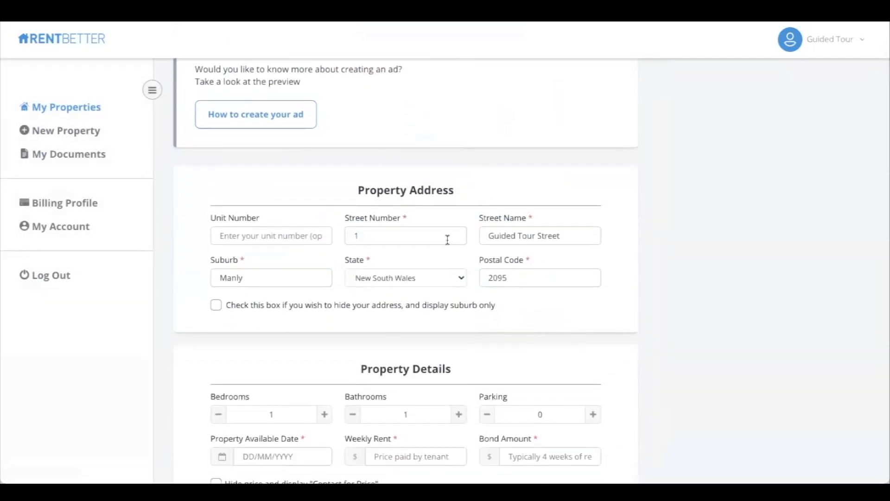
scroll(447, 238, "down", 5)
scroll(447, 240, "down", 3)
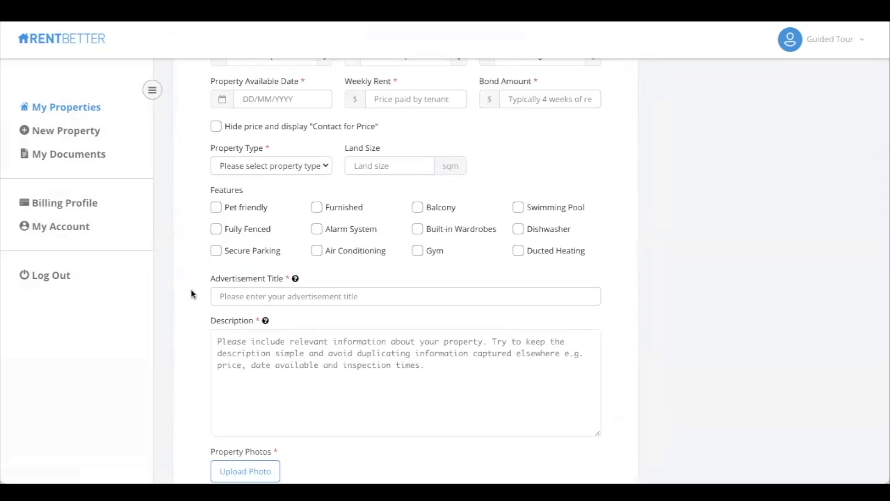
scroll(193, 316, "down", 3)
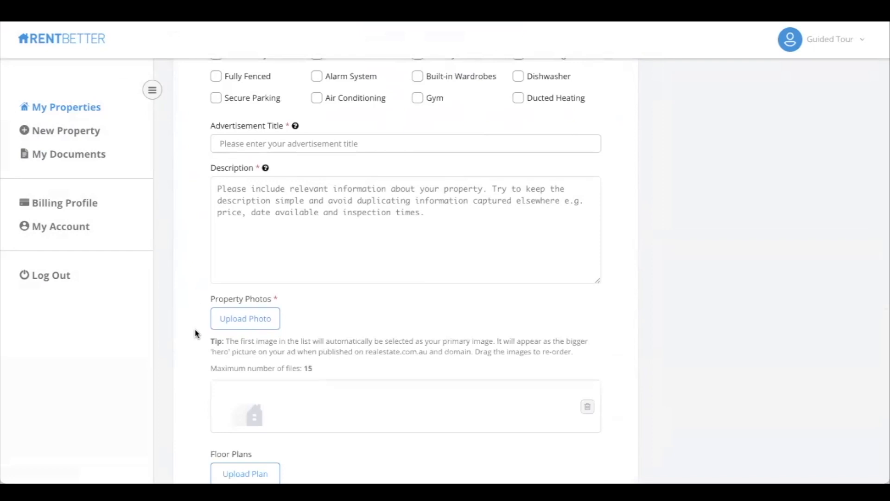
scroll(196, 333, "down", 5)
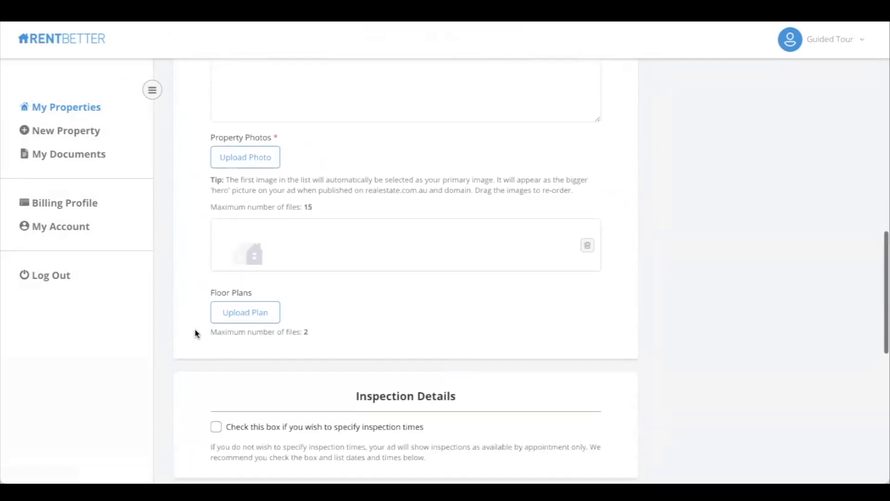
left_click(216, 336)
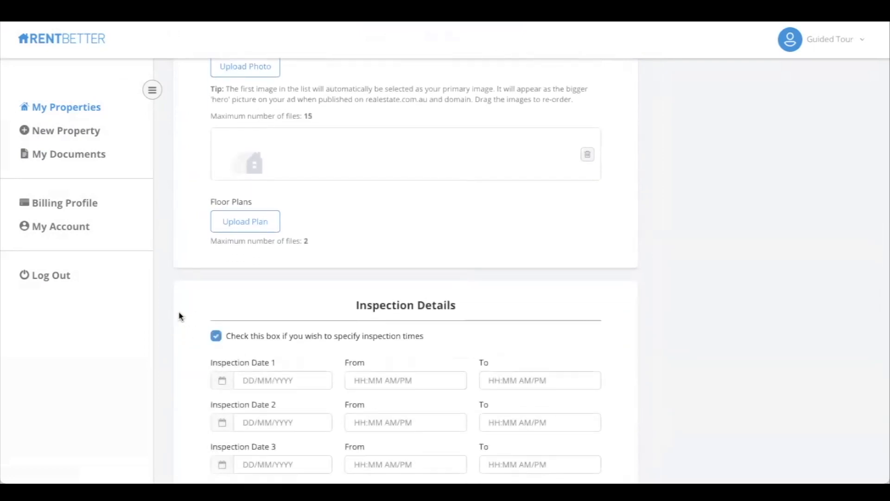
scroll(180, 315, "down", 2)
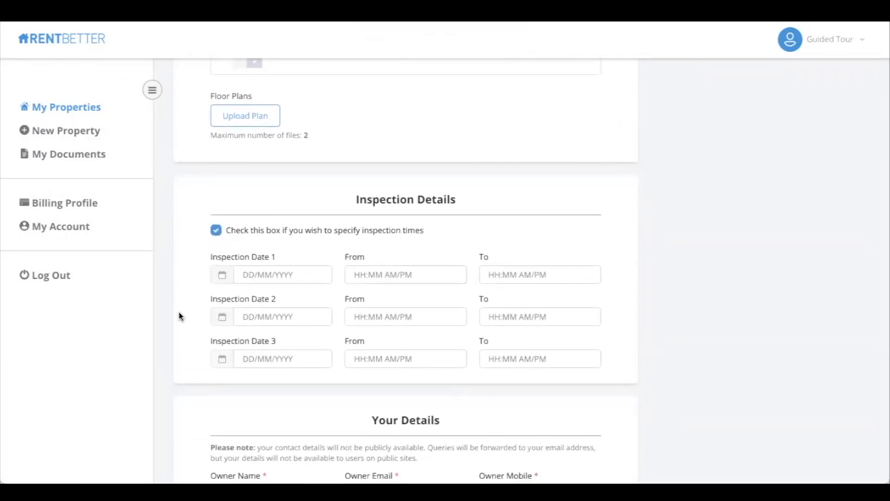
scroll(180, 317, "down", 5)
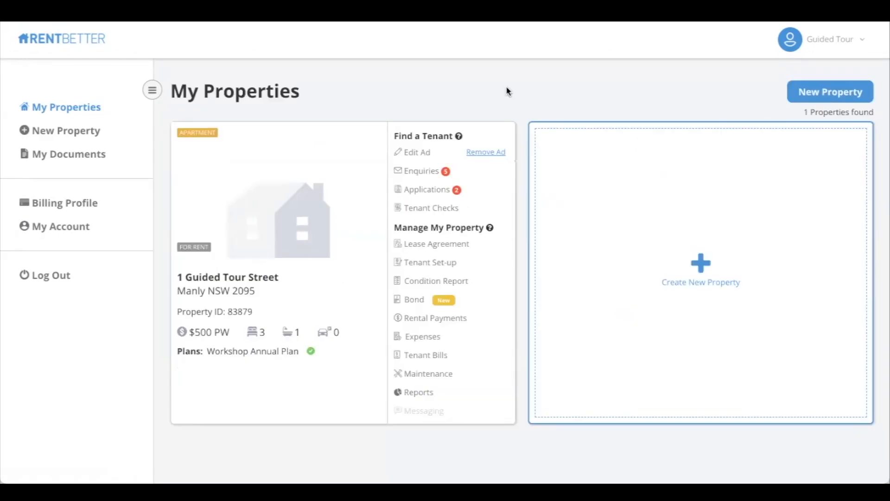
Open the property's existing ad for editing and review its property details, photos, contact preferences and acknowledgements
left_click(415, 157)
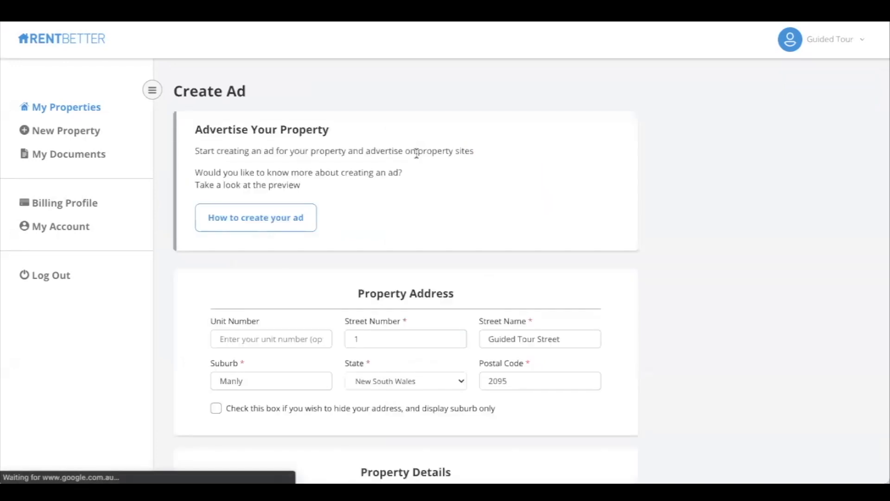
scroll(418, 223, "down", 7)
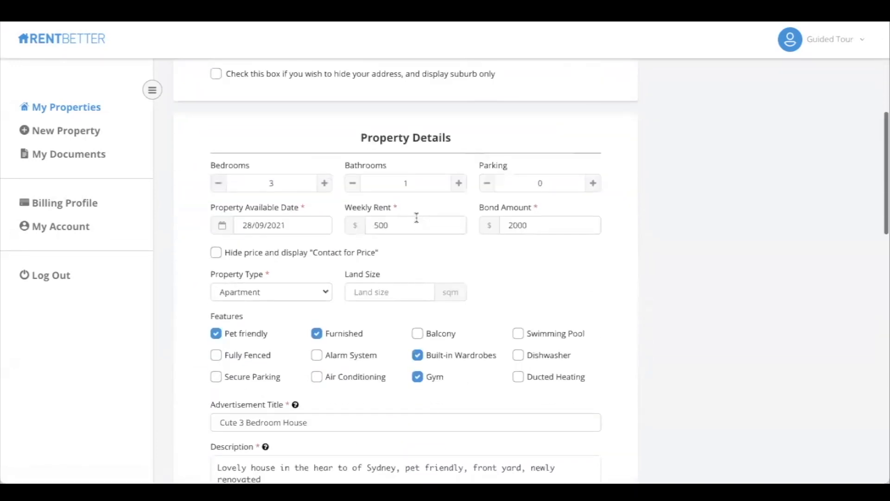
scroll(339, 282, "down", 11)
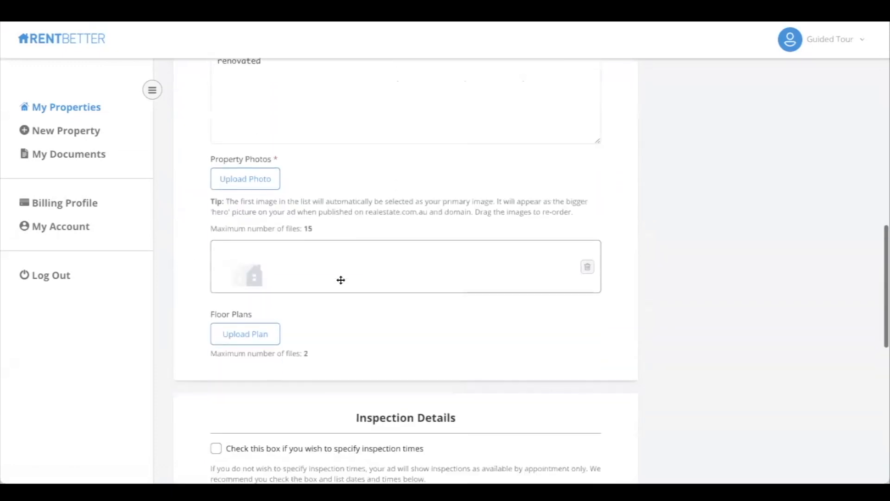
scroll(341, 282, "down", 8)
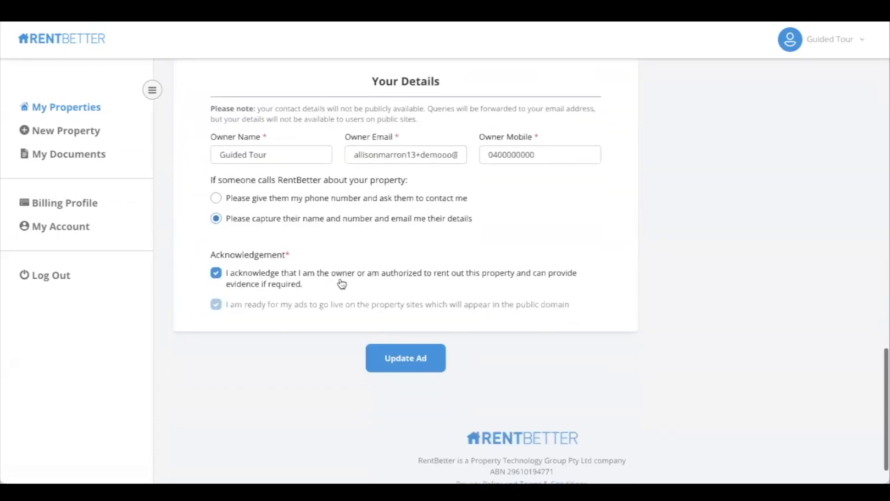
Enable inspection times with a second inspection on 22/09/2021 from 08:30 AM to 08:45 AM, and update the ad
scroll(341, 283, "up", 5)
left_click(216, 246)
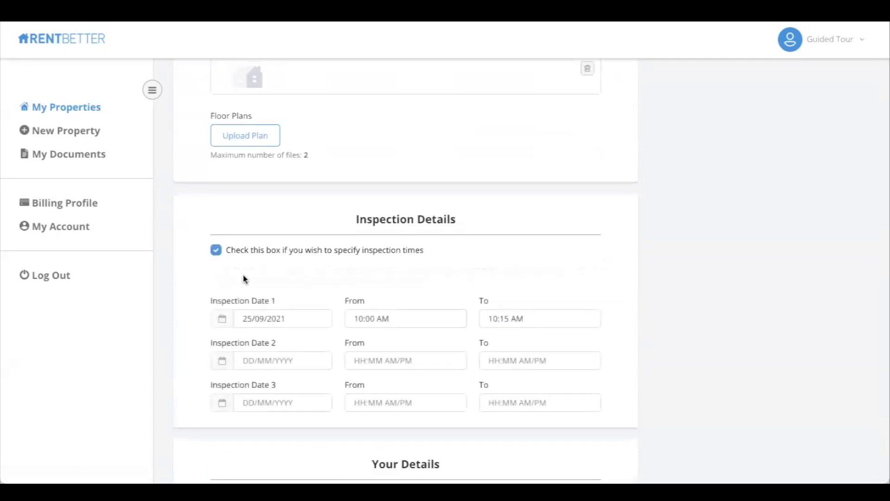
scroll(275, 308, "down", 1)
left_click(264, 306)
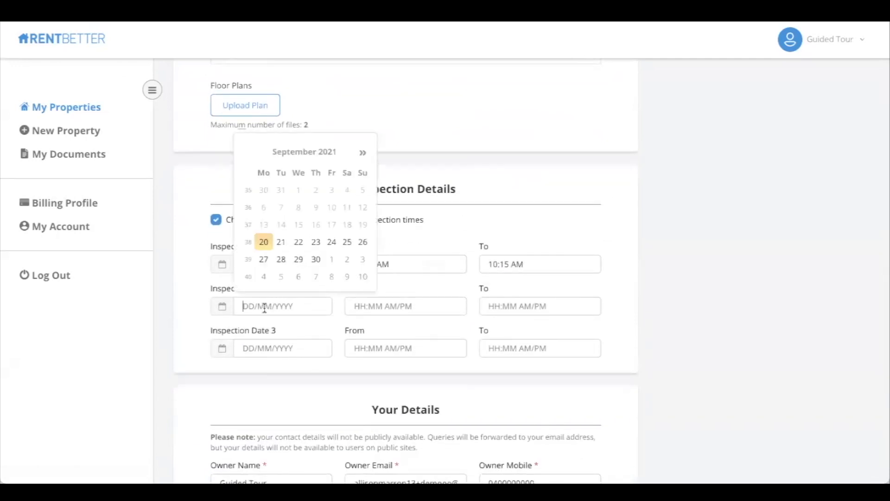
left_click(299, 242)
left_click(439, 308)
scroll(414, 388, "down", 2)
left_click(407, 386)
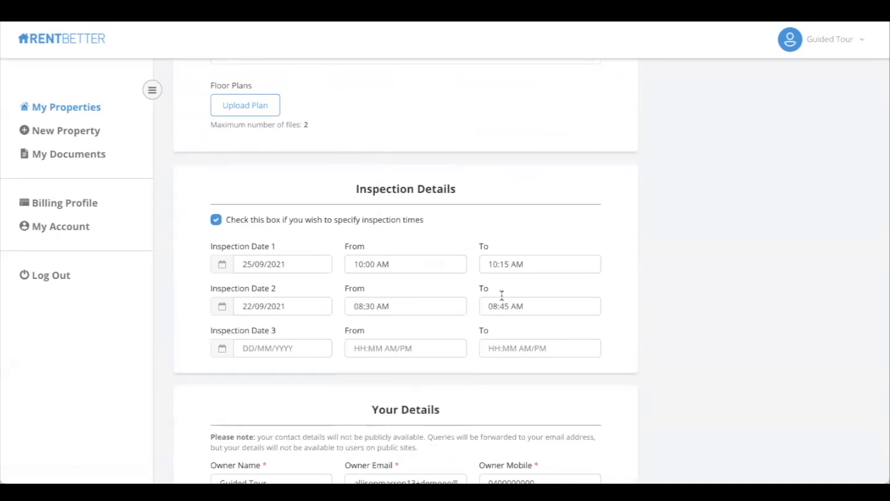
scroll(561, 241, "down", 5)
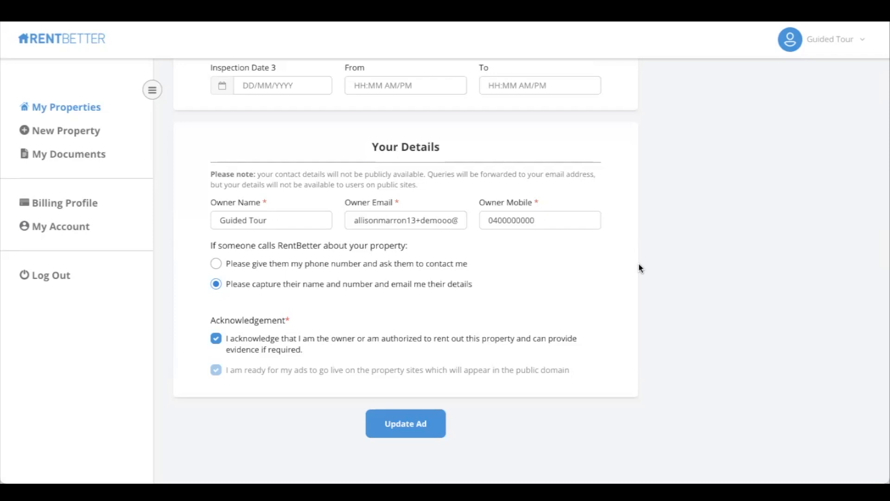
left_click(411, 418)
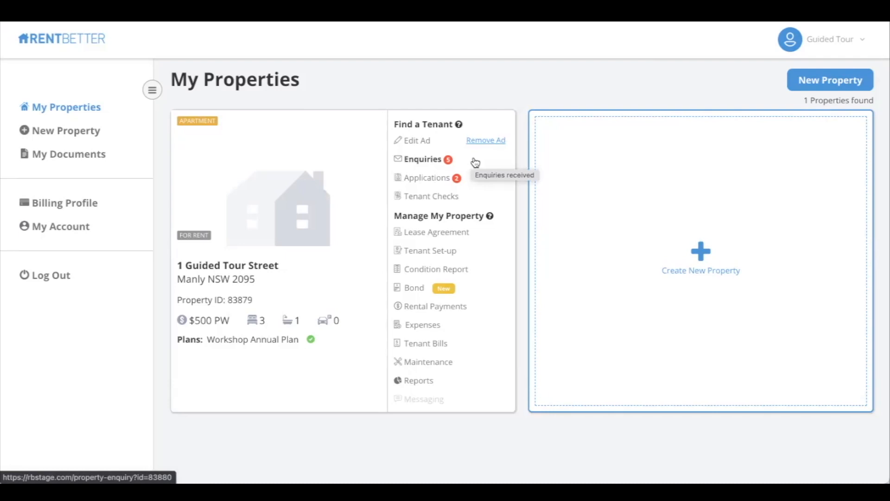
Review the table of enquiries received for the property and open its tenant applications
left_click(424, 160)
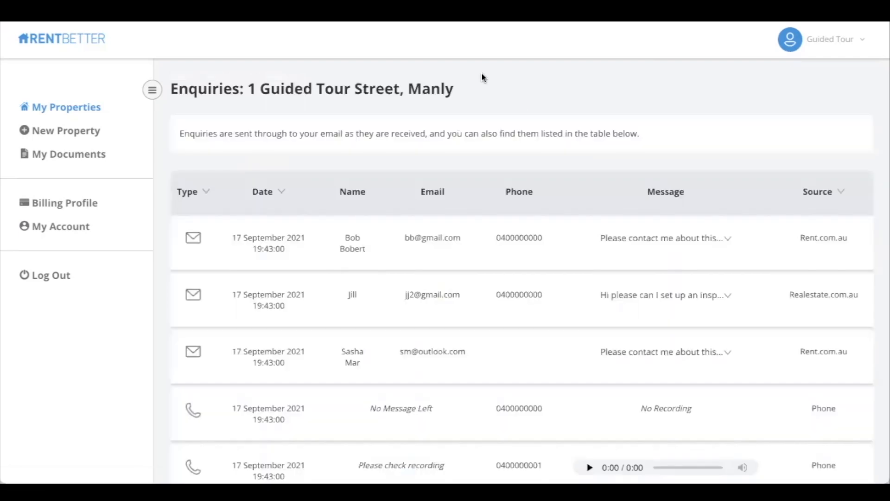
scroll(574, 136, "down", 2)
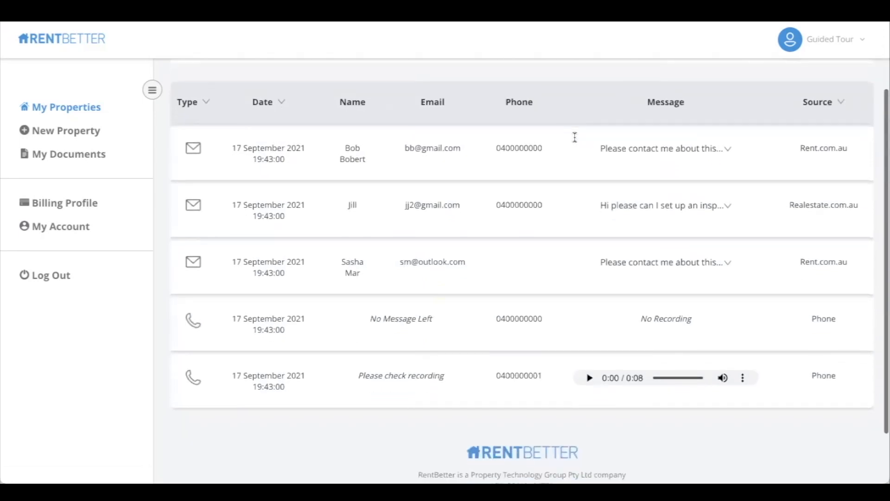
scroll(575, 139, "up", 2)
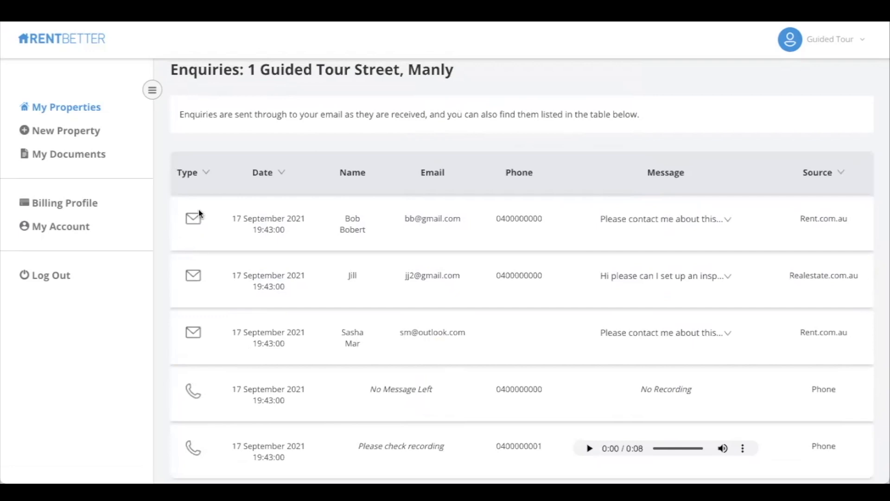
scroll(184, 299, "down", 1)
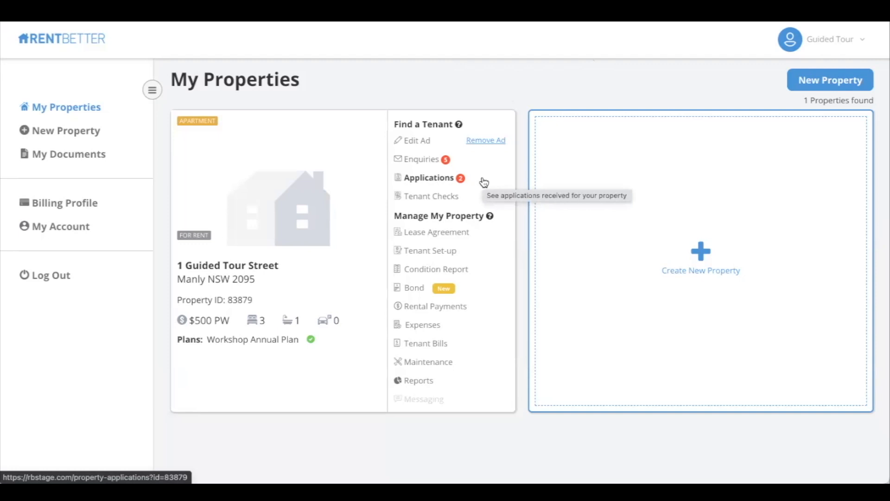
left_click(442, 180)
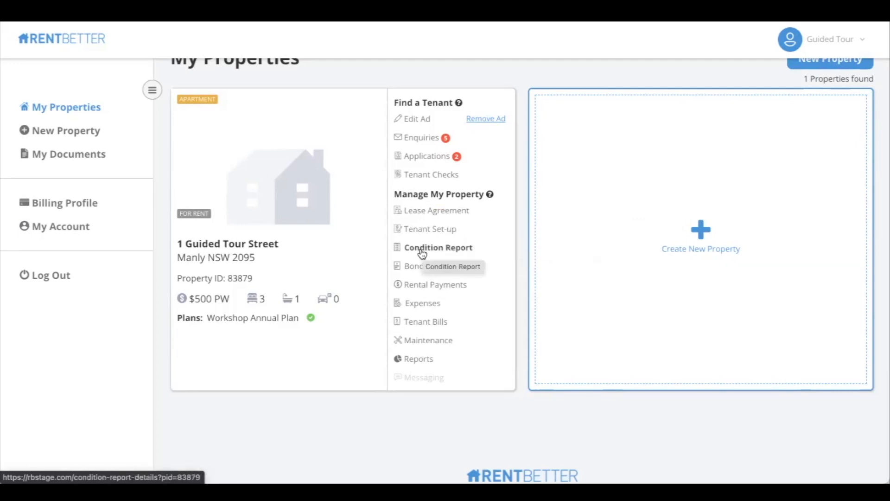
Open the property's lease agreement form and examine its landlord, tenant and lease details and the rental payment method
left_click(462, 215)
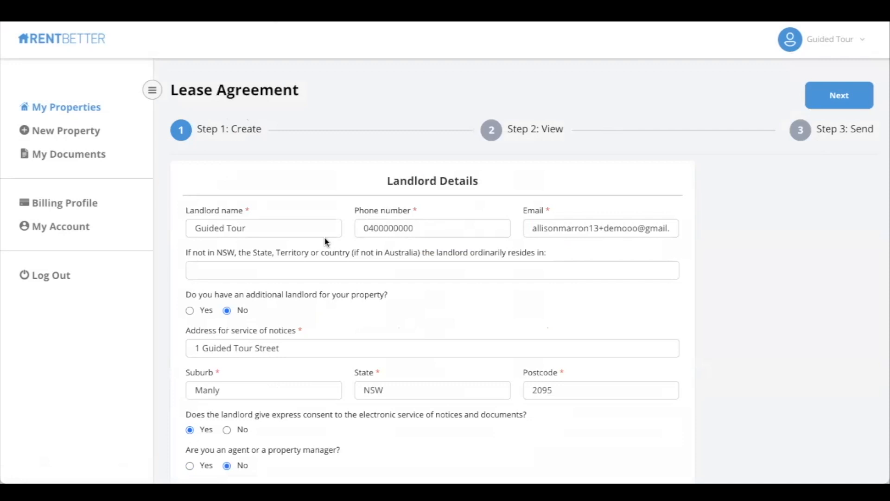
scroll(326, 240, "down", 2)
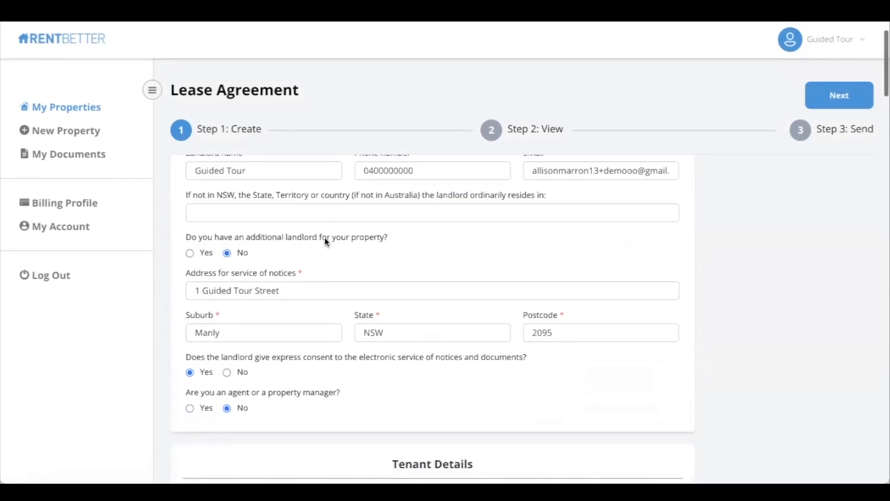
scroll(326, 241, "up", 2)
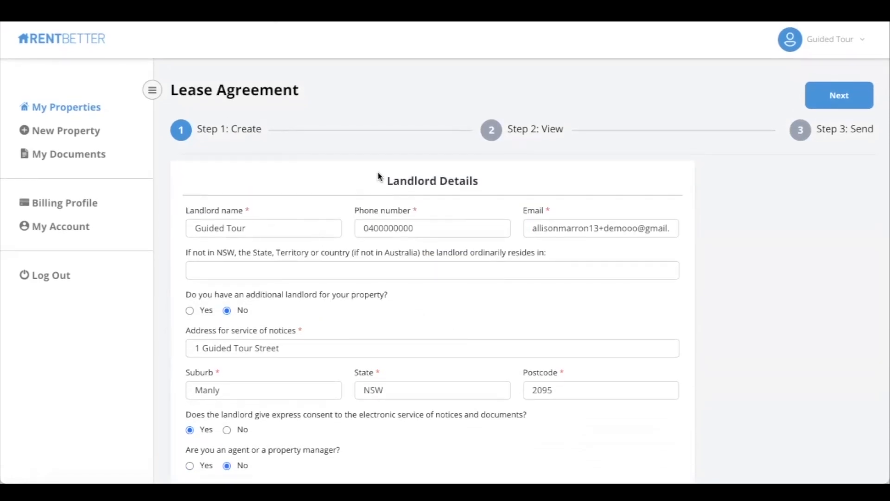
scroll(377, 177, "down", 6)
scroll(415, 312, "down", 4)
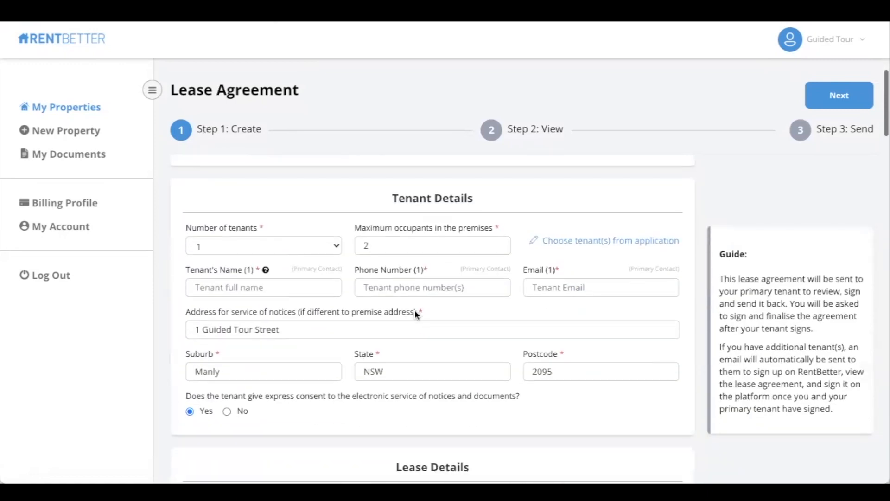
scroll(415, 311, "down", 8)
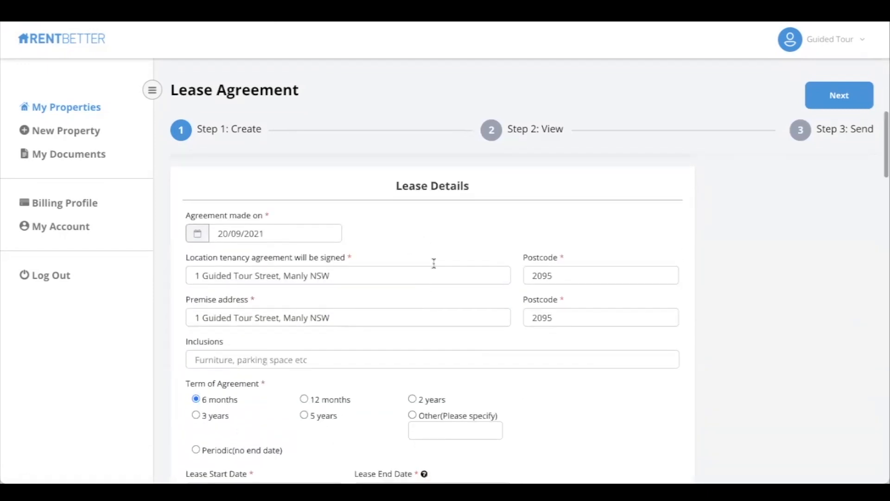
scroll(387, 255, "down", 3)
scroll(389, 255, "down", 7)
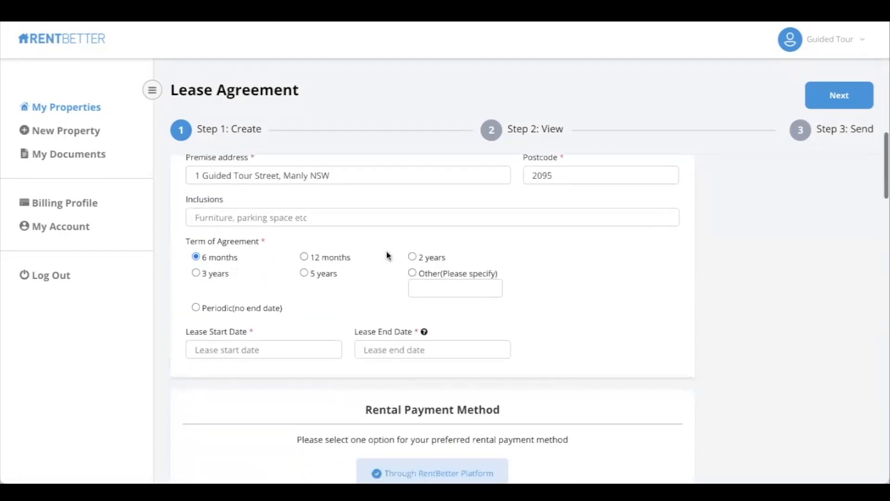
scroll(313, 230, "down", 3)
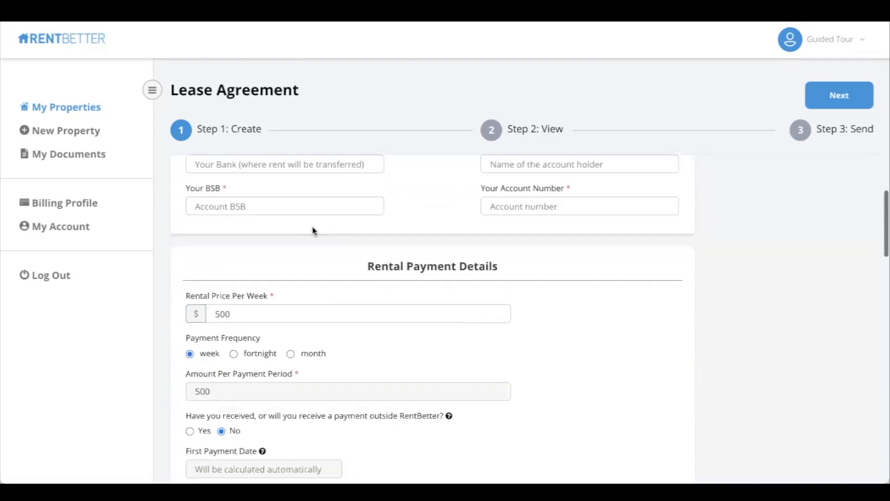
Examine the lease form's rental payment details, bond details and nominated tradespeople for urgent repairs
scroll(341, 316, "down", 8)
scroll(342, 318, "up", 3)
scroll(342, 318, "down", 3)
scroll(342, 318, "down", 6)
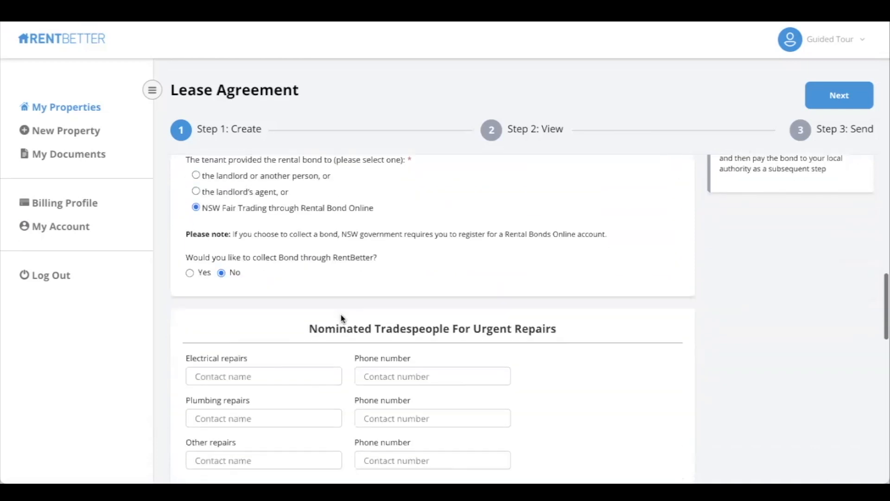
scroll(342, 318, "down", 2)
scroll(342, 318, "down", 8)
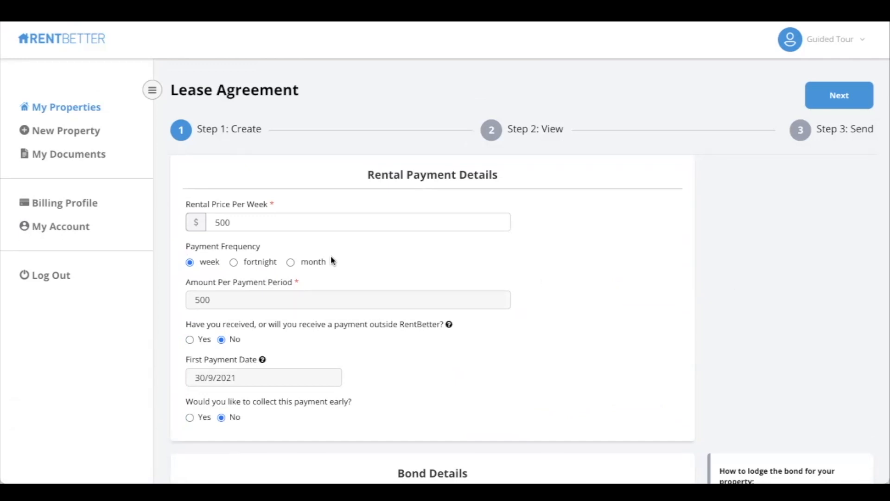
Choose to collect the first rental payment early in the lease's rental payment details
scroll(171, 373, "down", 1)
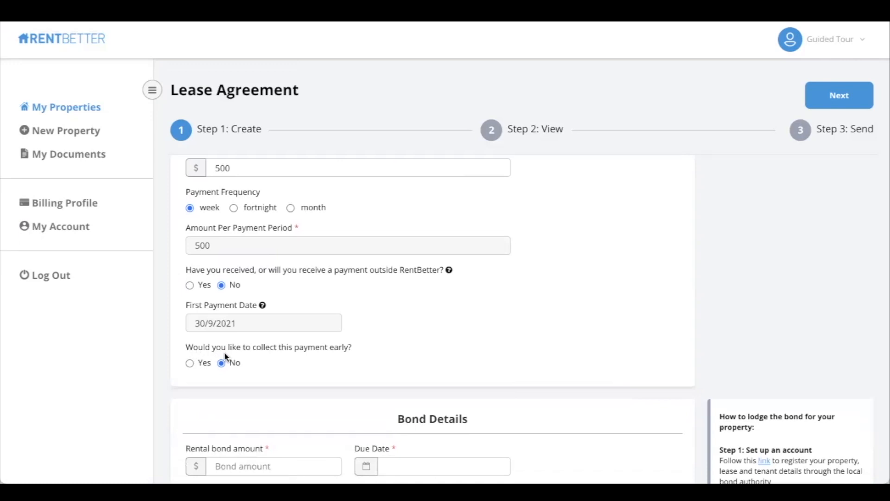
left_click(190, 363)
scroll(170, 353, "down", 2)
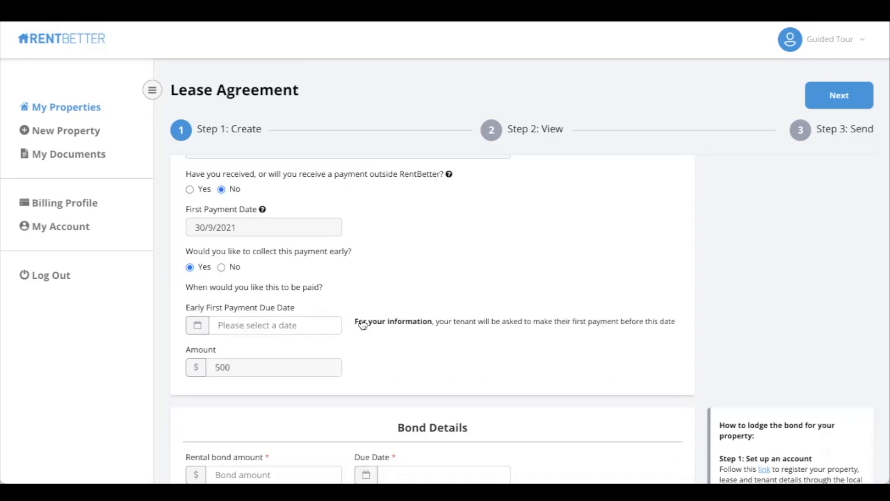
Review the lease form's Bond Details, including the state recommendation and the guide on how to lodge the bond
scroll(439, 375, "down", 3)
scroll(439, 374, "down", 3)
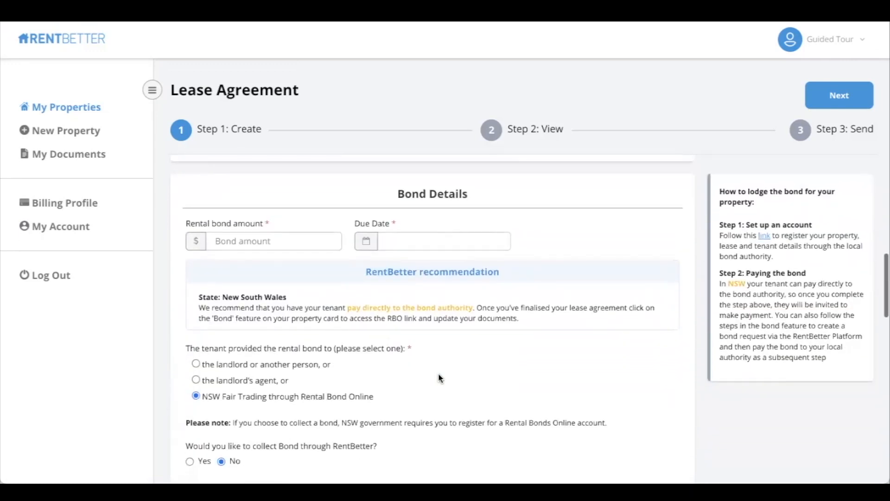
scroll(439, 374, "up", 1)
scroll(439, 374, "down", 1)
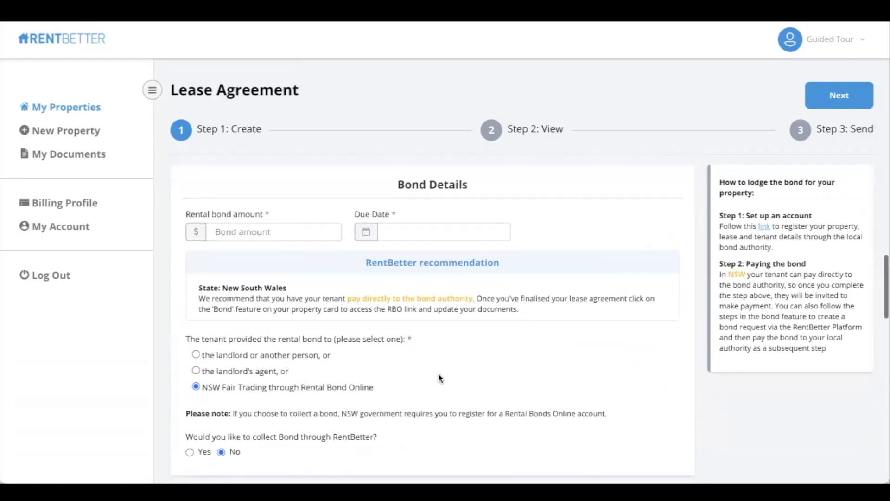
scroll(809, 433, "up", 1)
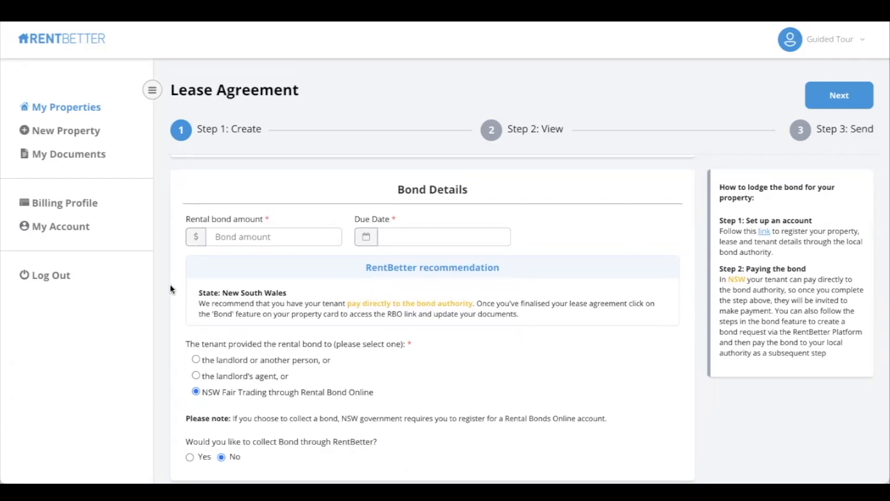
Try the option to collect the bond through RentBetter, and return it to No
scroll(170, 285, "down", 1)
left_click(190, 395)
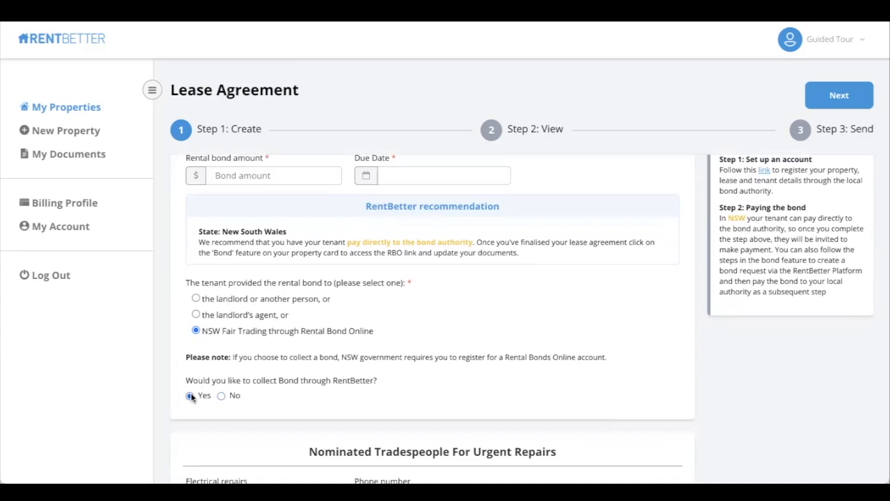
left_click(222, 396)
scroll(297, 345, "up", 1)
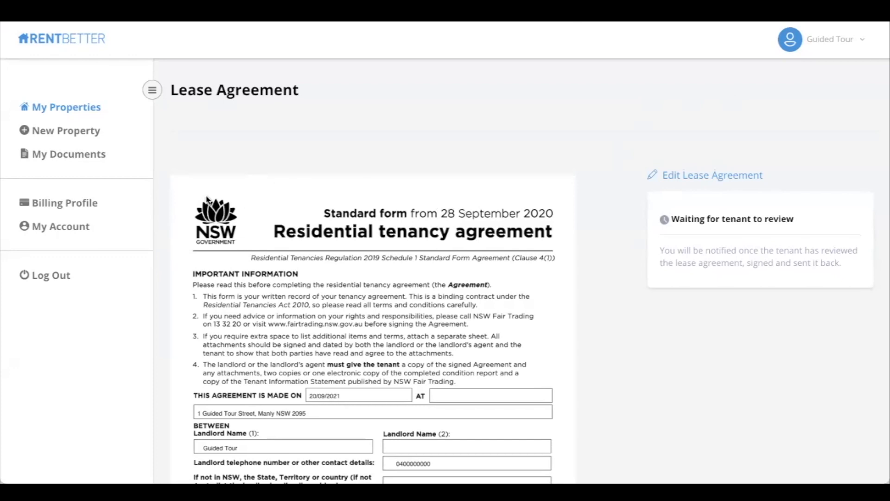
Read through the generated residential tenancy agreement, from the landlord and tenant details to the agent details
scroll(349, 308, "down", 5)
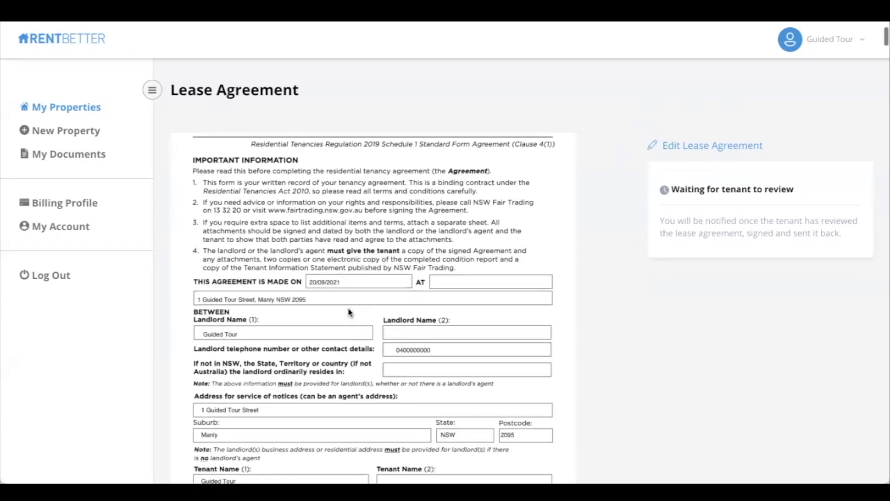
scroll(349, 308, "down", 5)
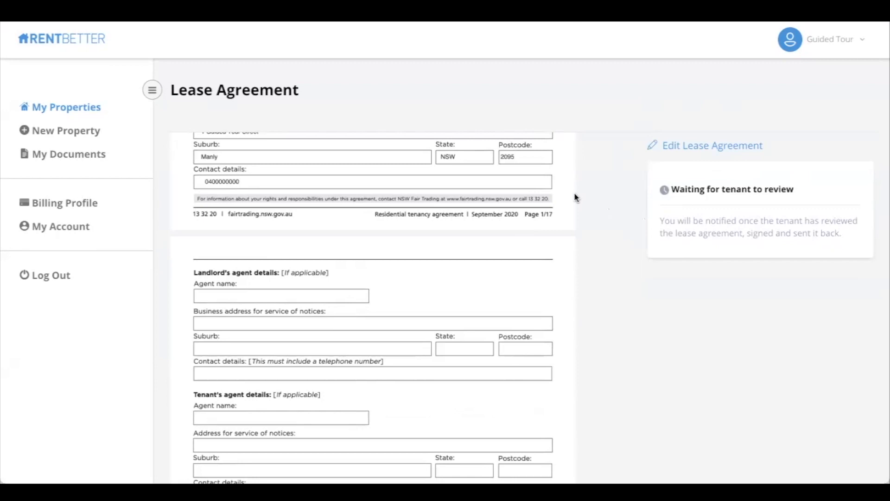
scroll(574, 196, "up", 8)
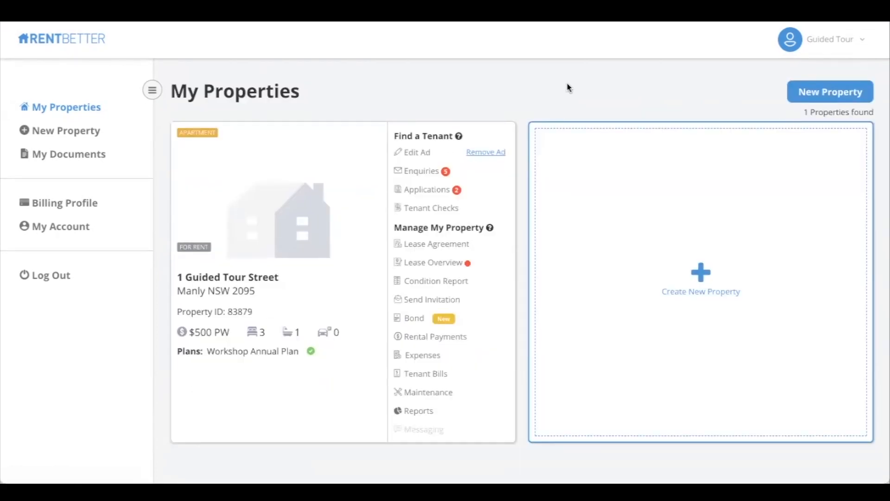
Open the property's lease overview and review the term, tenant details and tenant onboarding status
left_click(438, 264)
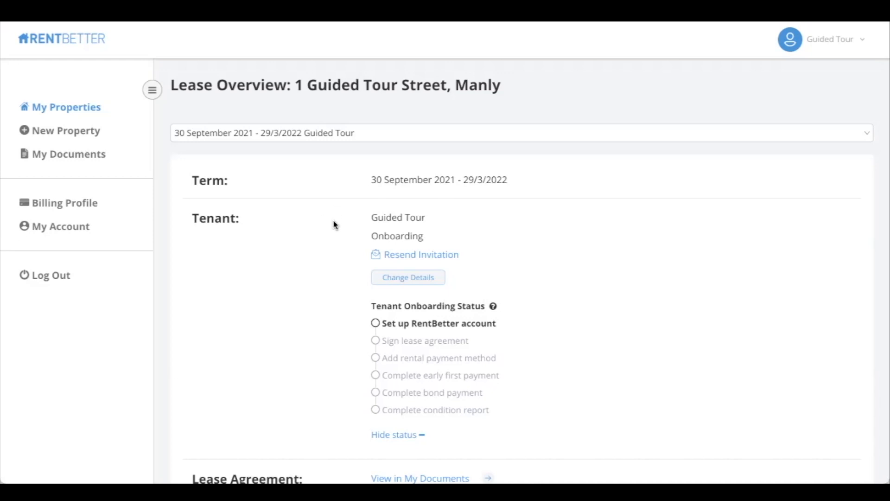
scroll(336, 225, "down", 2)
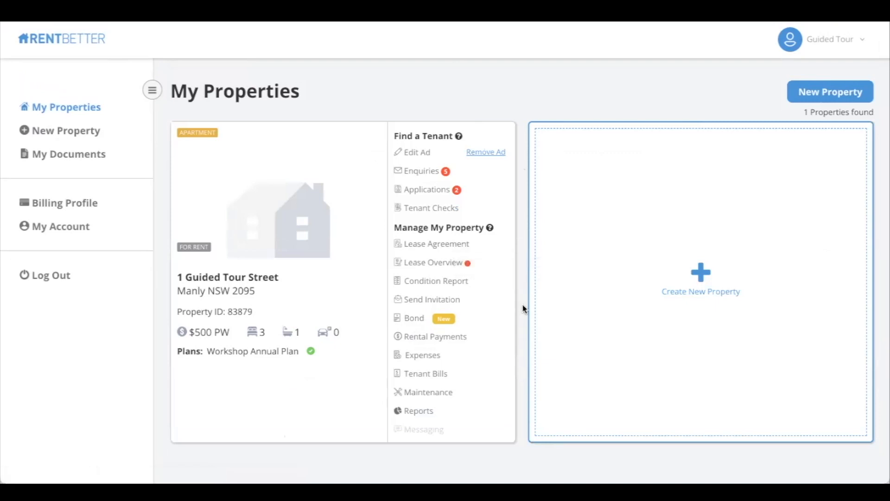
Open the property's bond page, review the lodging guidance, bond request and document upload area, and return to the property list
left_click(413, 320)
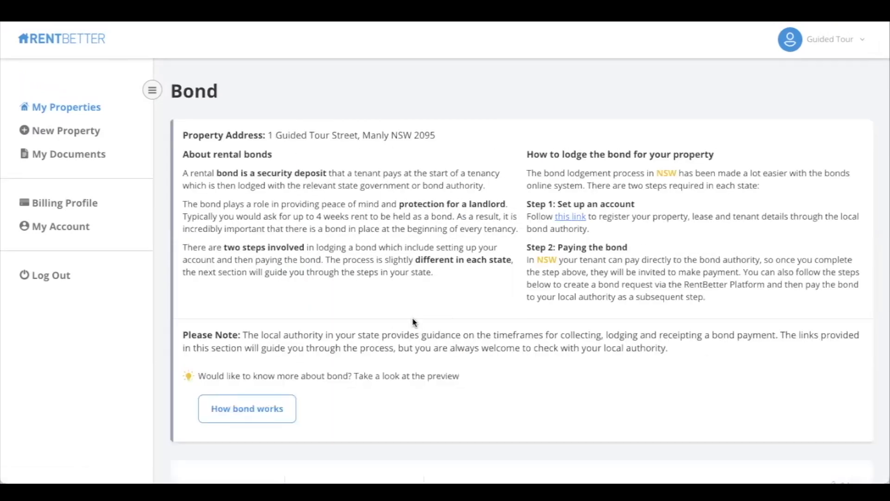
scroll(414, 322, "down", 2)
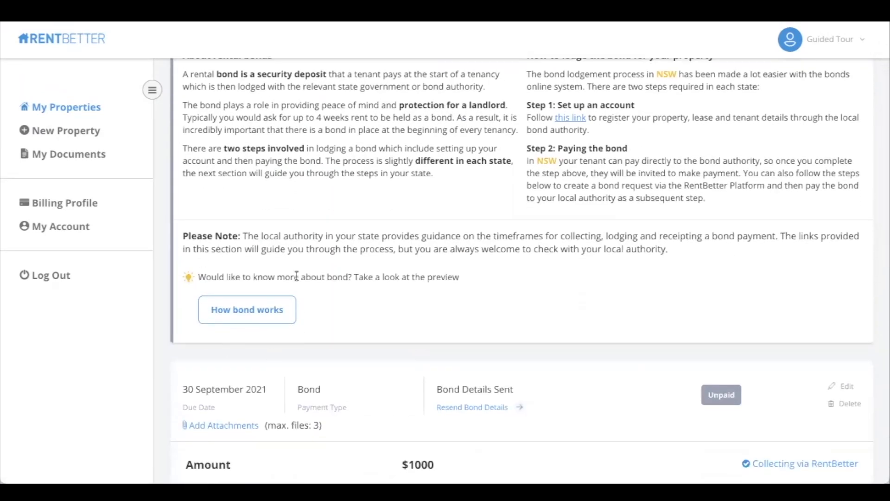
scroll(391, 325, "up", 2)
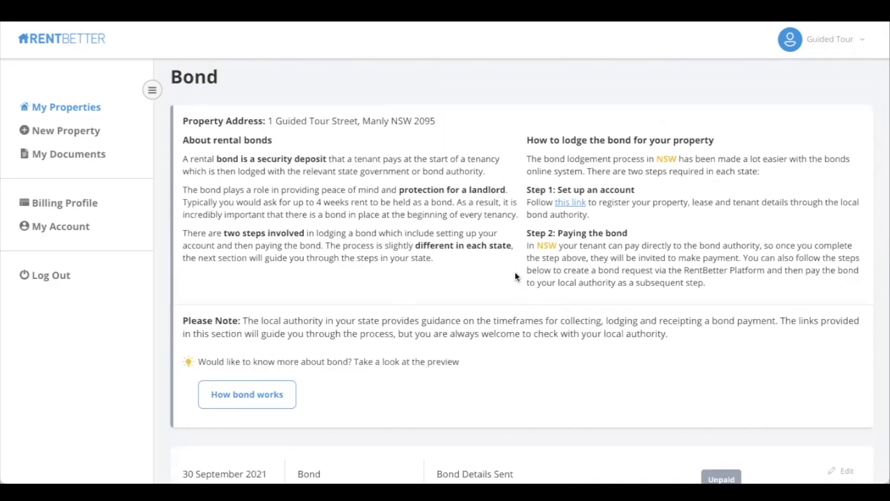
scroll(515, 273, "down", 5)
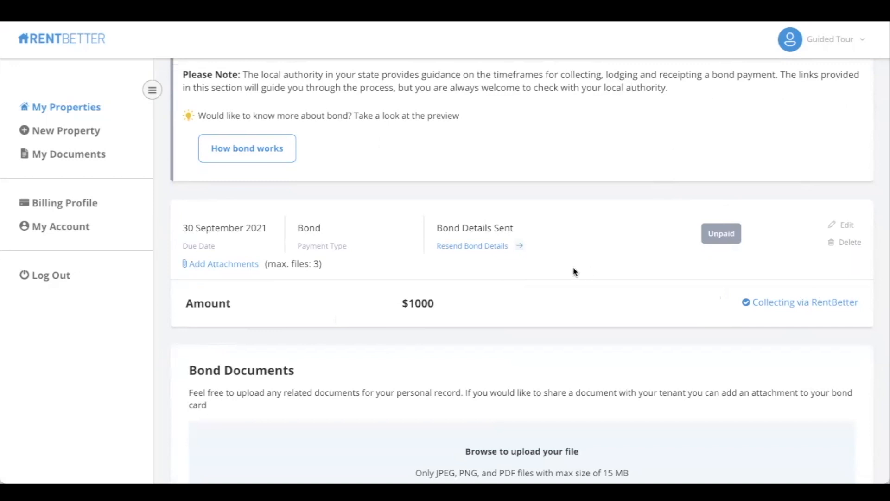
scroll(575, 271, "down", 2)
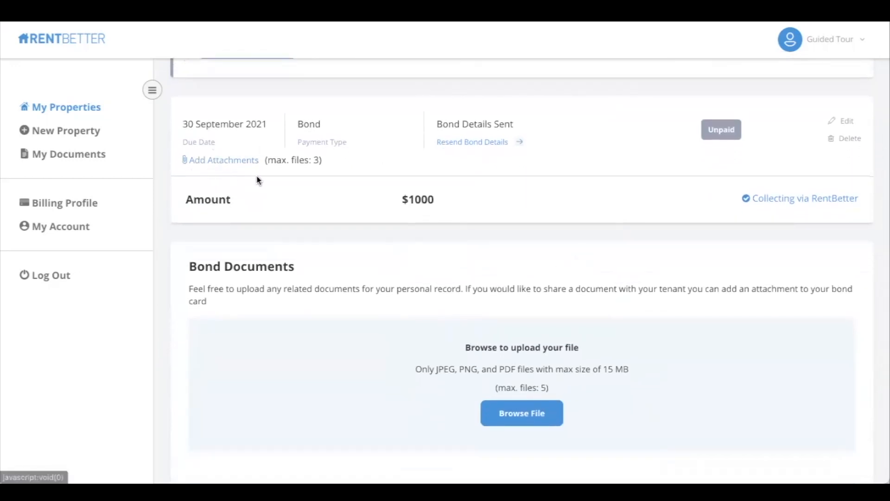
scroll(281, 248, "down", 1)
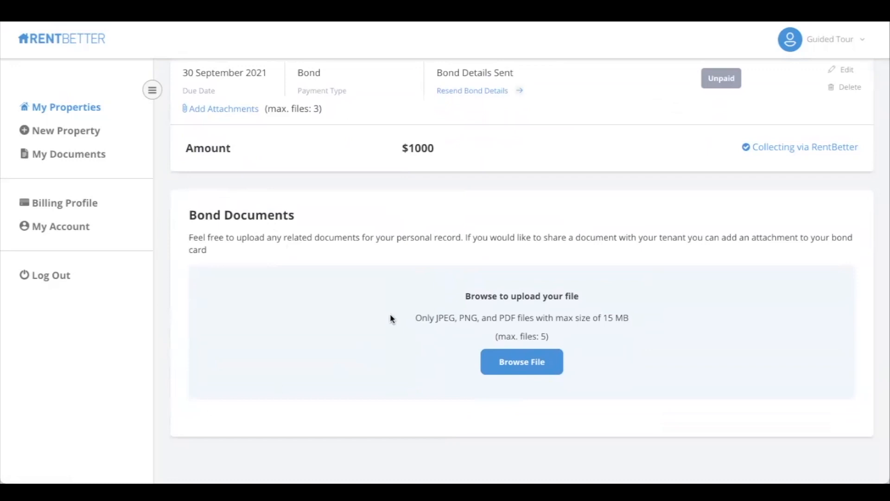
scroll(385, 240, "up", 3)
scroll(387, 240, "up", 6)
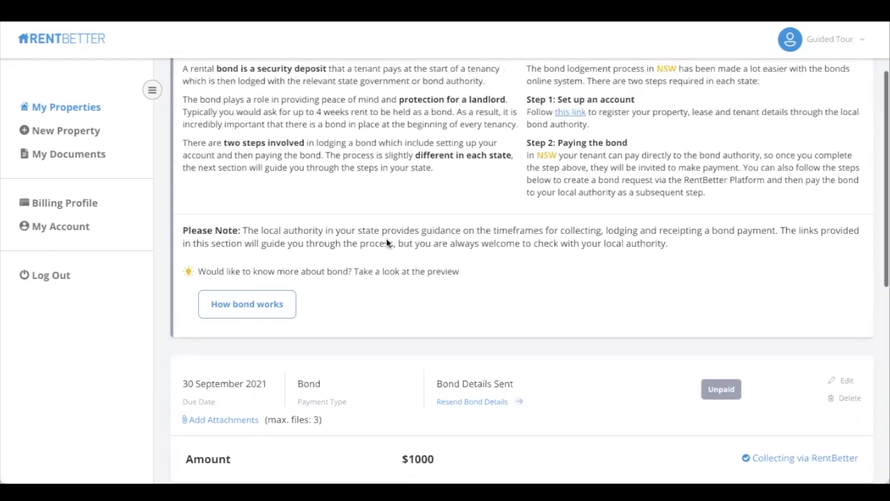
key("alt+Left")
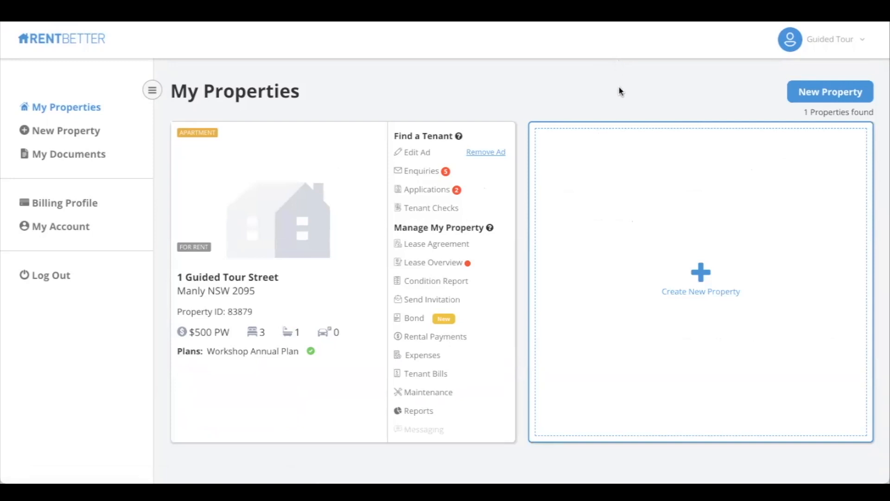
Create a new condition report for the property, adding the Entrance / Hall, Lounge Room and Dining Room areas, and confirm the property details
left_click(433, 284)
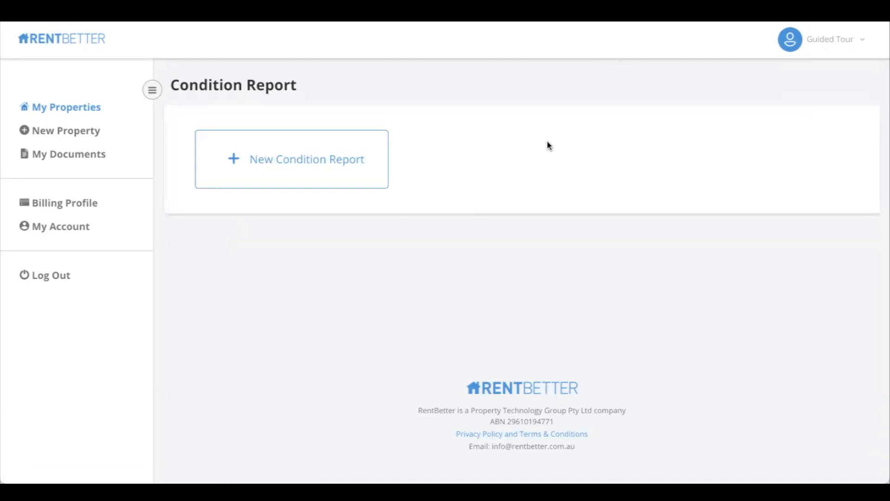
left_click(313, 160)
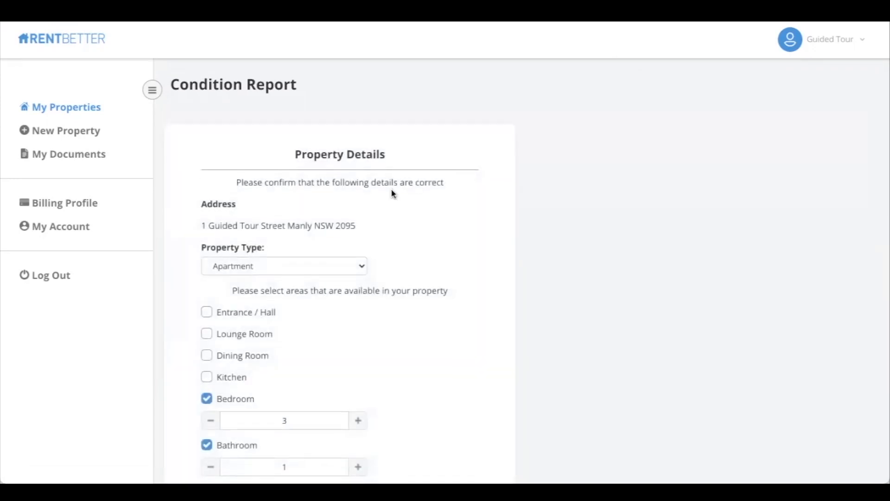
scroll(393, 194, "down", 2)
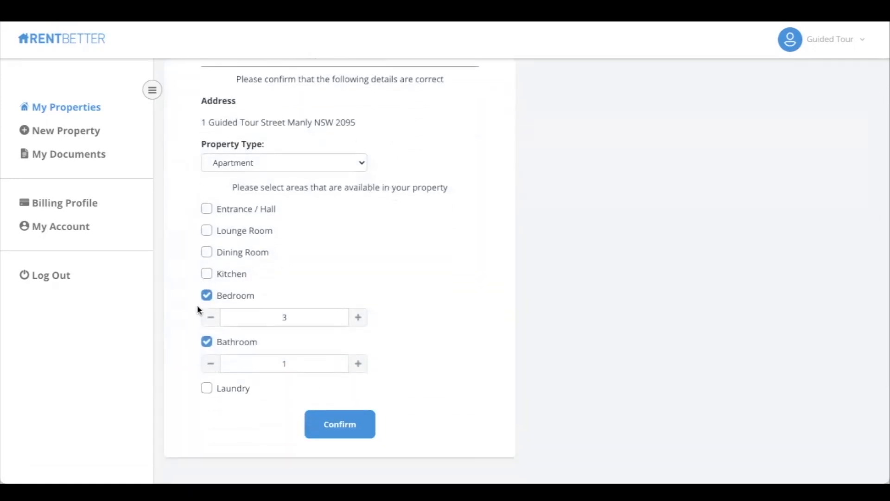
left_click(207, 209)
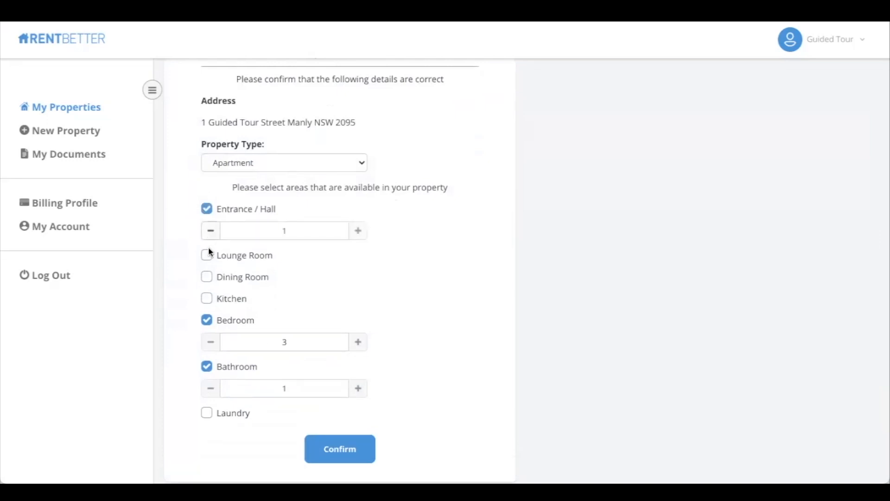
left_click(210, 253)
left_click(207, 302)
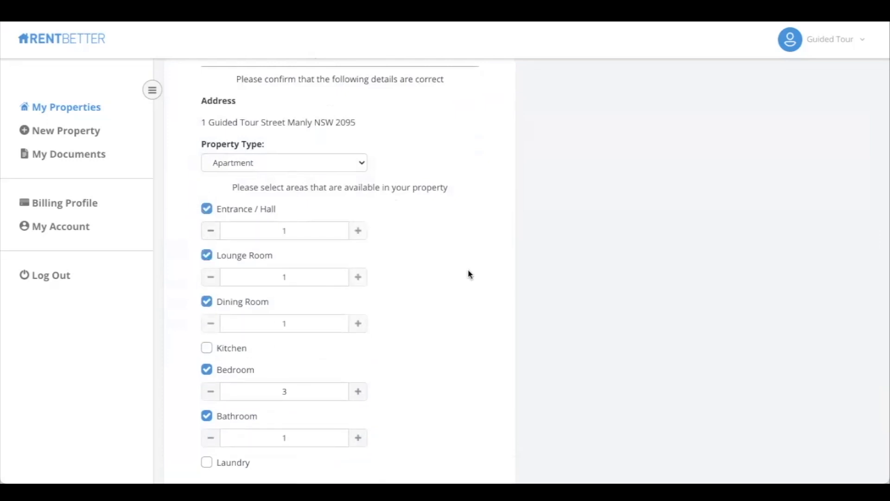
scroll(470, 275, "down", 3)
left_click(354, 384)
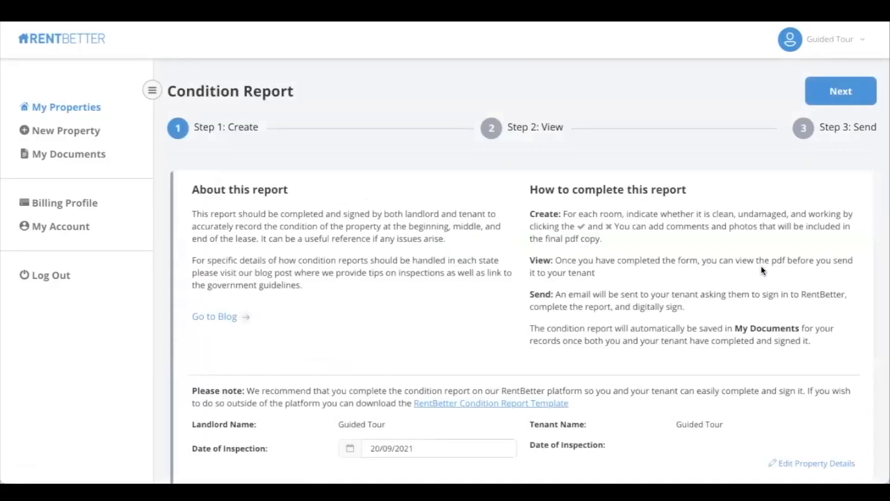
In the Entrance/Hall section, mark doors/doorway frames as clean, windows/screens as not undamaged, and lights/power points/door bell as N/A
scroll(763, 271, "down", 1)
scroll(762, 269, "up", 1)
scroll(447, 257, "down", 2)
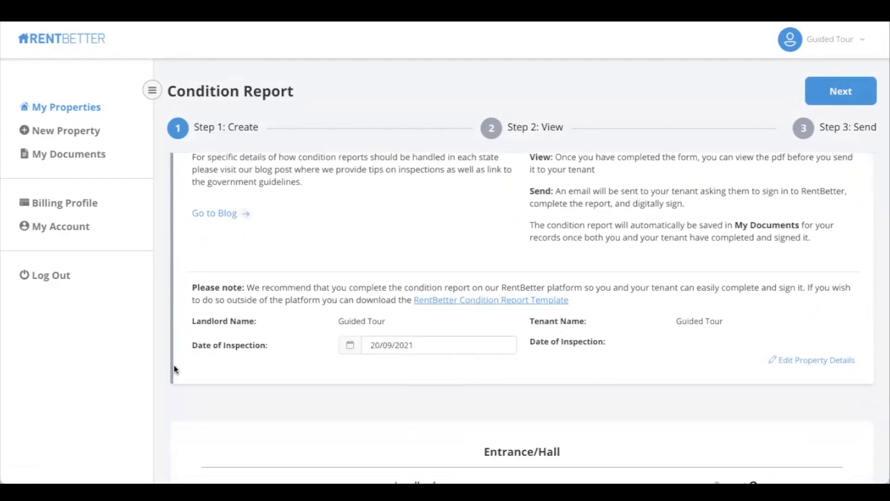
scroll(271, 402, "down", 1)
scroll(270, 400, "down", 5)
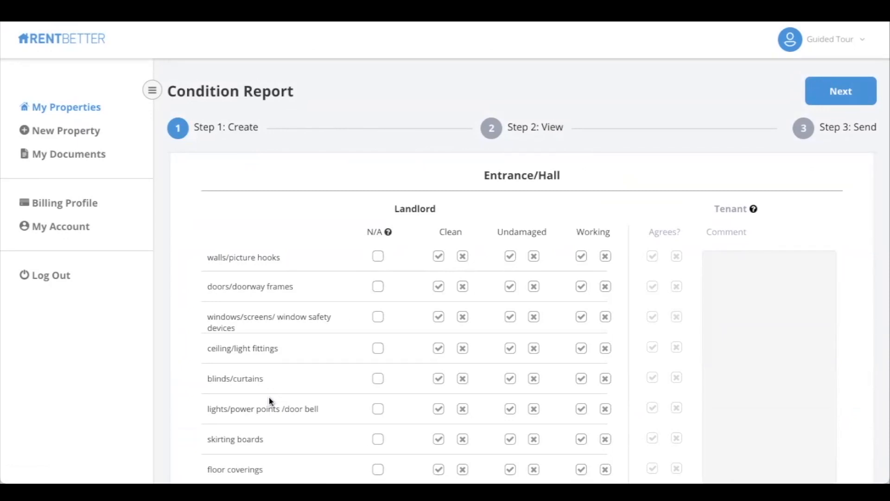
scroll(301, 348, "down", 1)
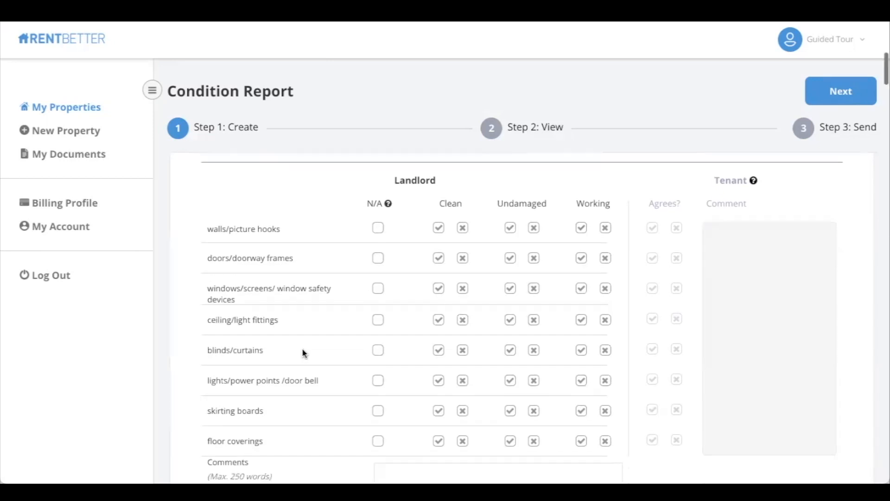
left_click(438, 257)
left_click(534, 287)
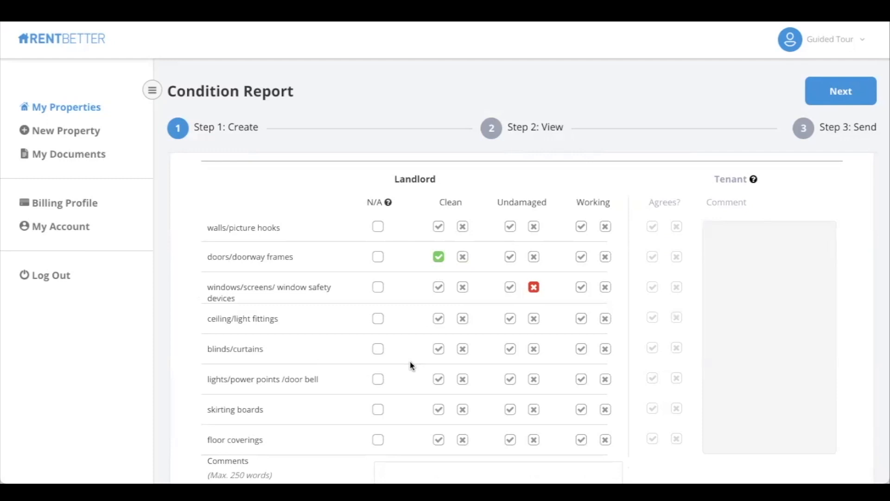
scroll(412, 366, "down", 2)
left_click(379, 313)
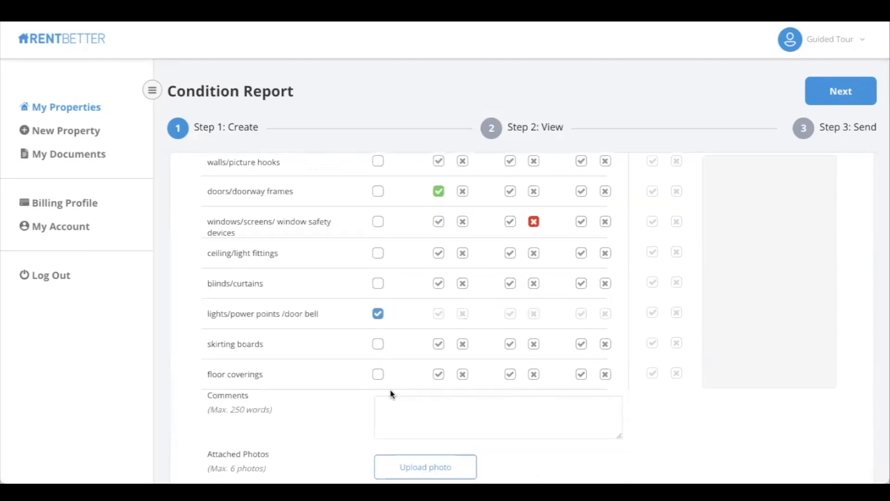
Enter the landlord comment "need to clean floor coverings" for the Entrance/Hall
scroll(391, 399, "down", 1)
left_click(391, 386)
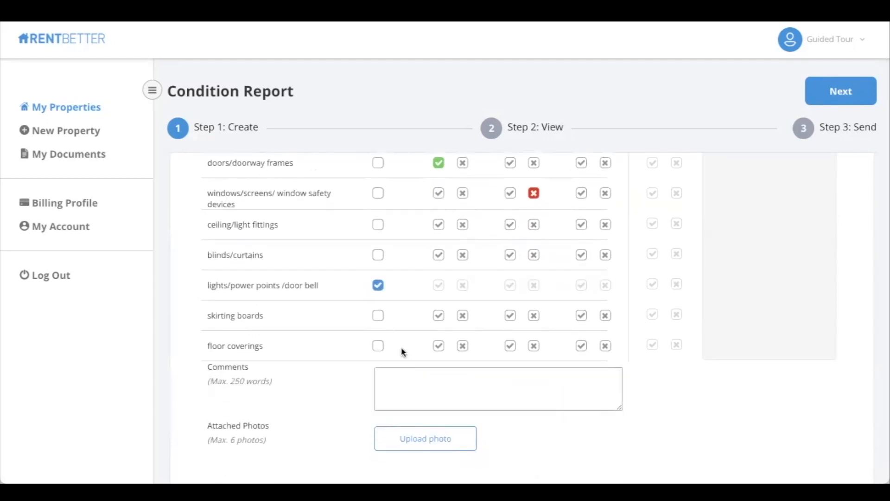
type("need to clean floor coverings")
In the Lounge Room section, mark ceiling/light fittings as clean and lights/power points as N/A
scroll(370, 411, "down", 1)
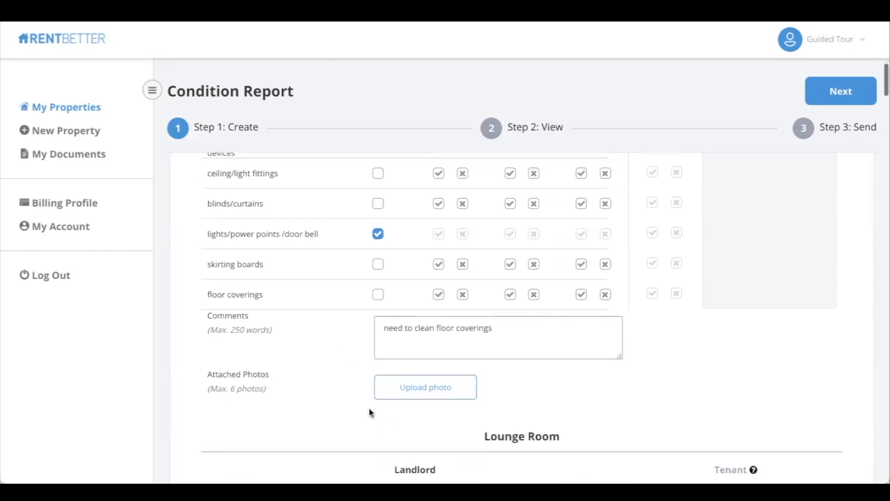
scroll(371, 409, "down", 1)
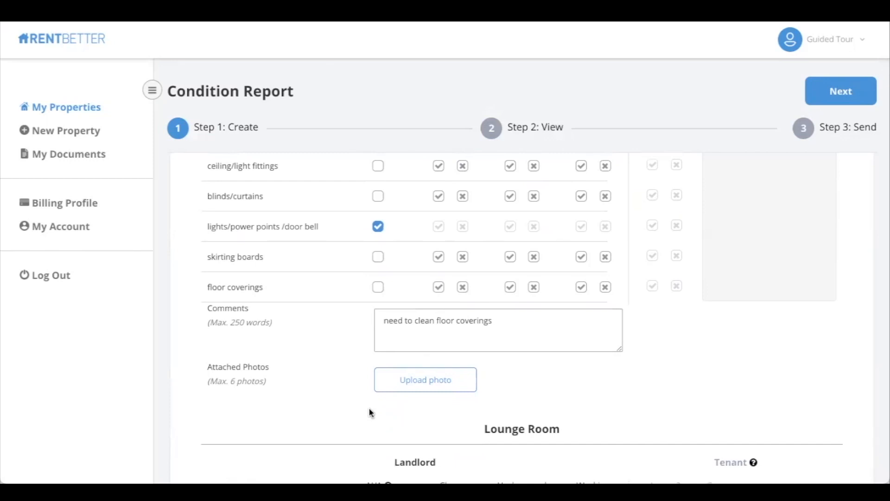
scroll(370, 411, "down", 5)
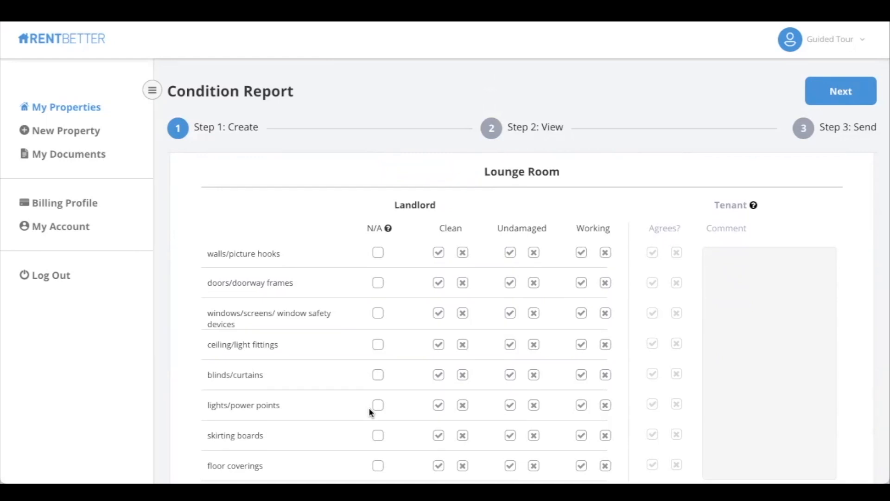
scroll(335, 341, "down", 3)
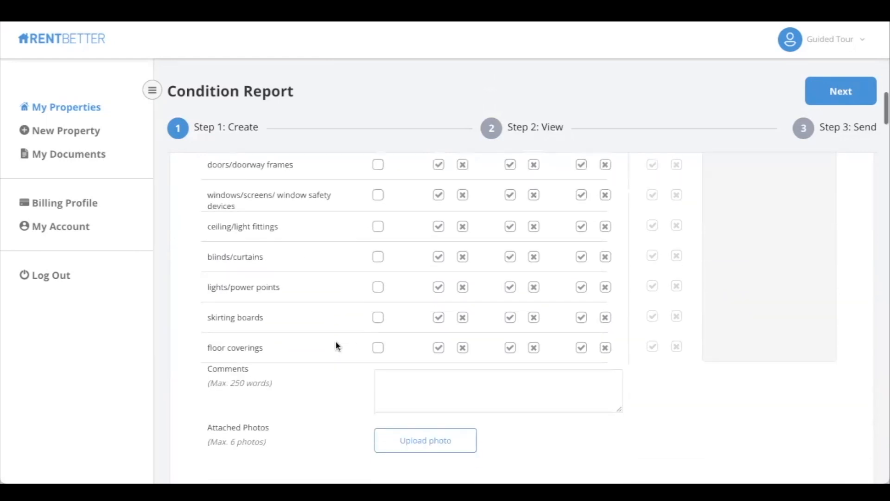
left_click(439, 226)
left_click(378, 287)
Go through the remaining sections of the condition report and digitally sign it with the landlord's signature name
scroll(308, 319, "down", 5)
scroll(307, 319, "down", 8)
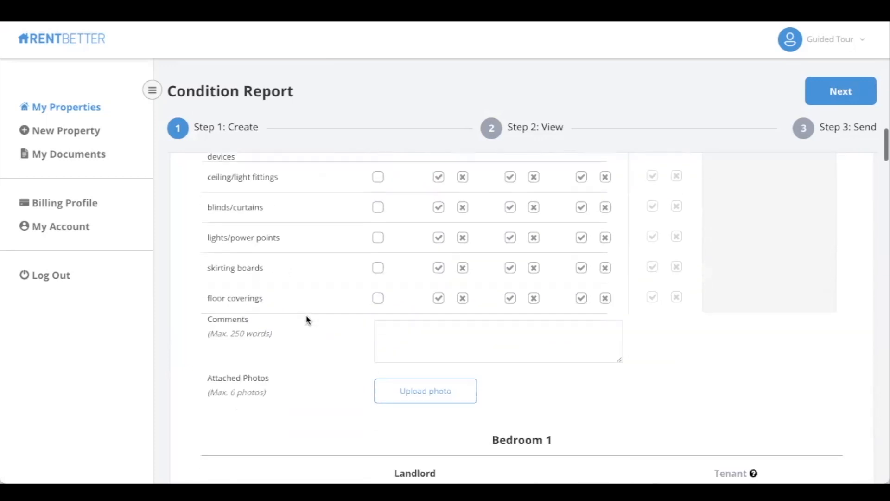
scroll(308, 319, "down", 5)
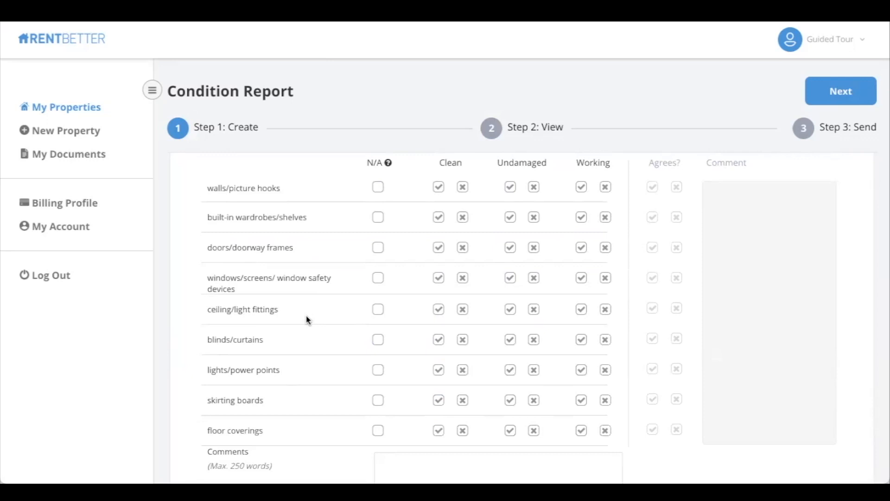
scroll(363, 349, "down", 5)
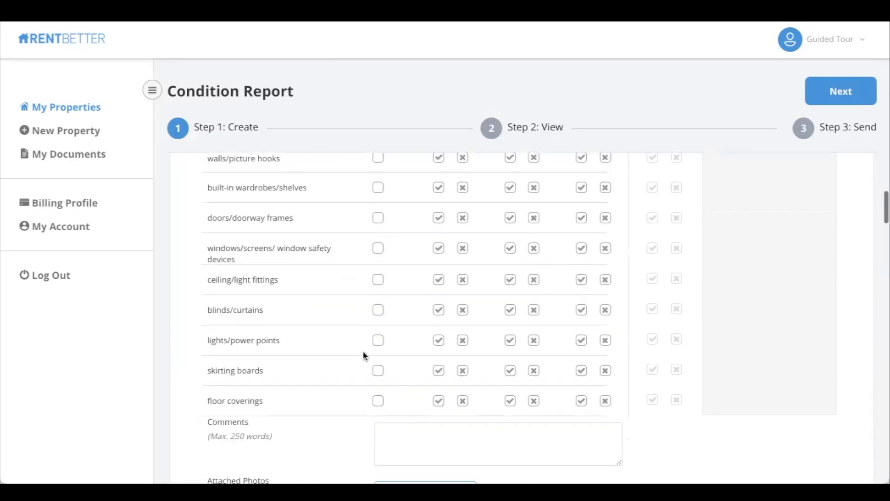
scroll(364, 355, "down", 20)
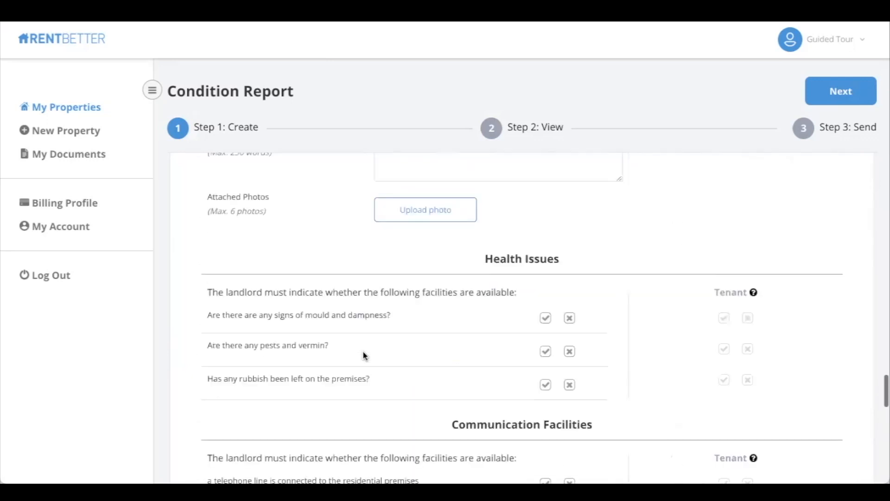
scroll(364, 355, "down", 10)
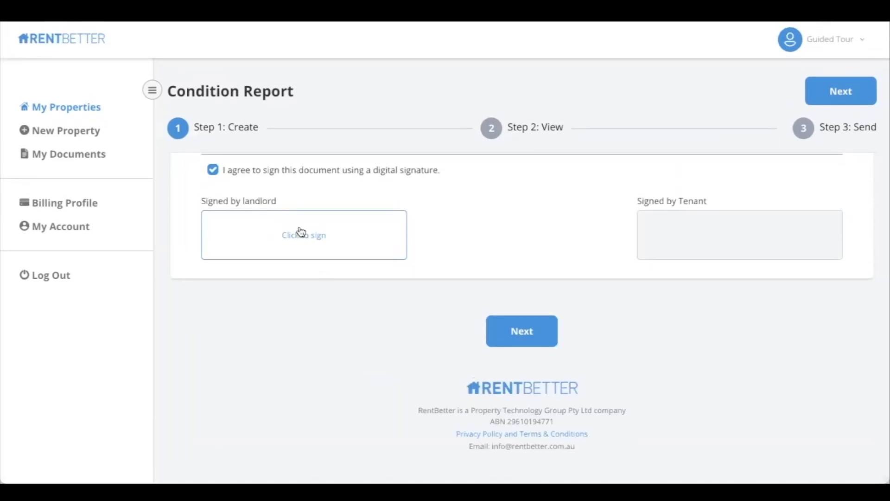
left_click(299, 269)
left_click(326, 273)
type("Guide")
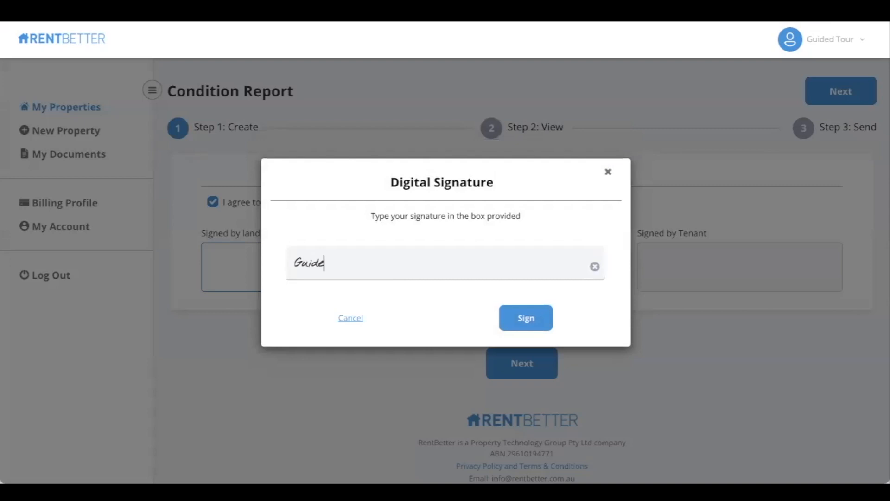
type("d Tour Landlord")
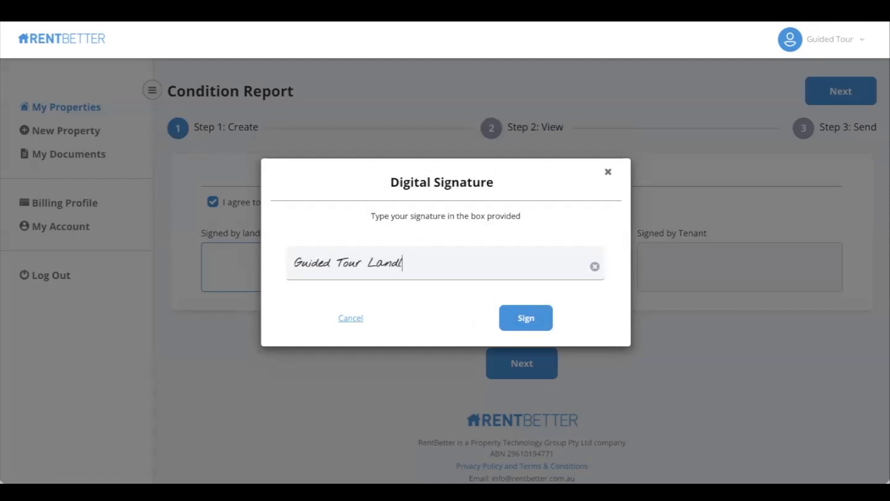
left_click(519, 322)
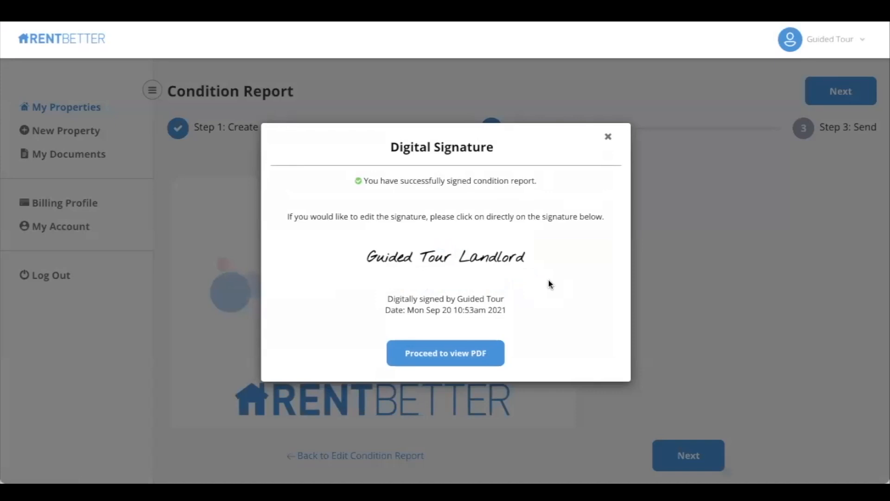
View the signed condition report PDF, check its Entrance/Hall page, and proceed to the Send stage
left_click(475, 352)
scroll(452, 312, "down", 15)
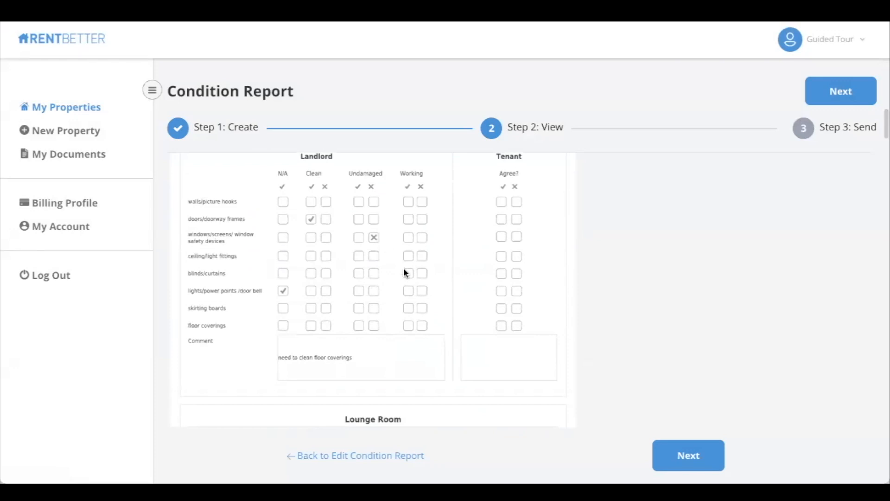
scroll(492, 296, "up", 2)
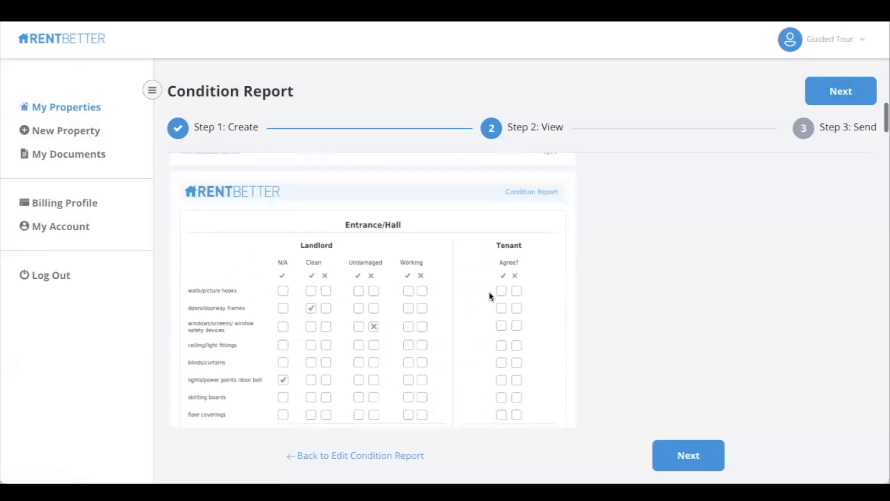
left_click(832, 96)
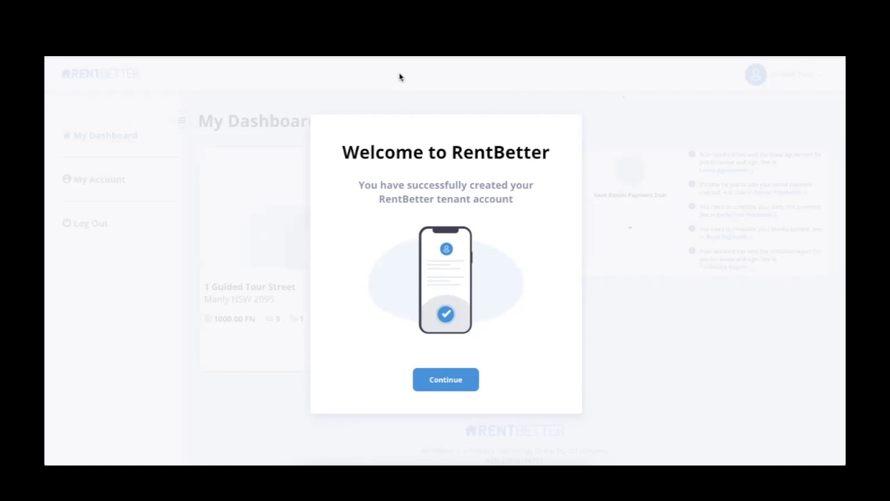
Get past the tenant welcome guide, open the lease agreement for signing, and look over the tenancy set-up checklist
left_click(442, 379)
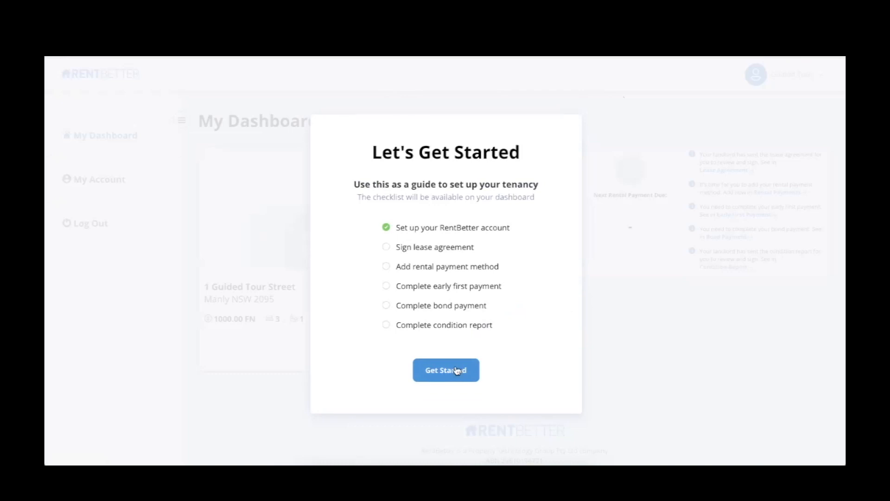
left_click(454, 370)
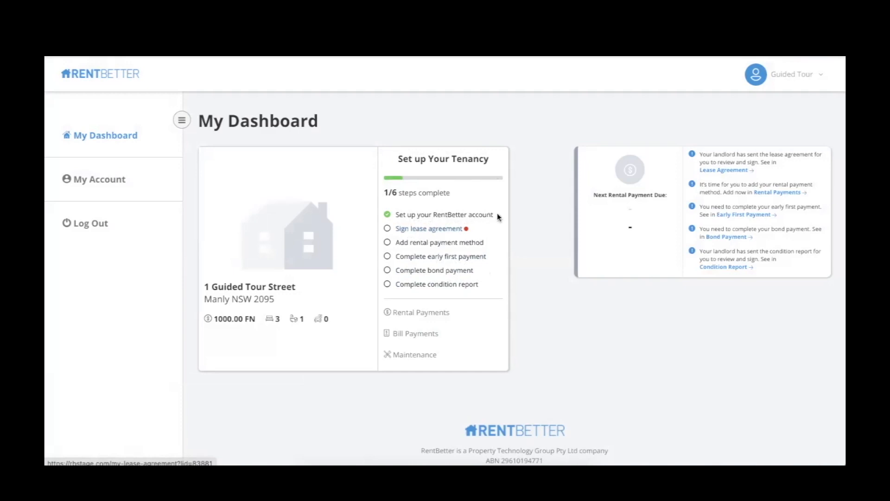
left_click(435, 229)
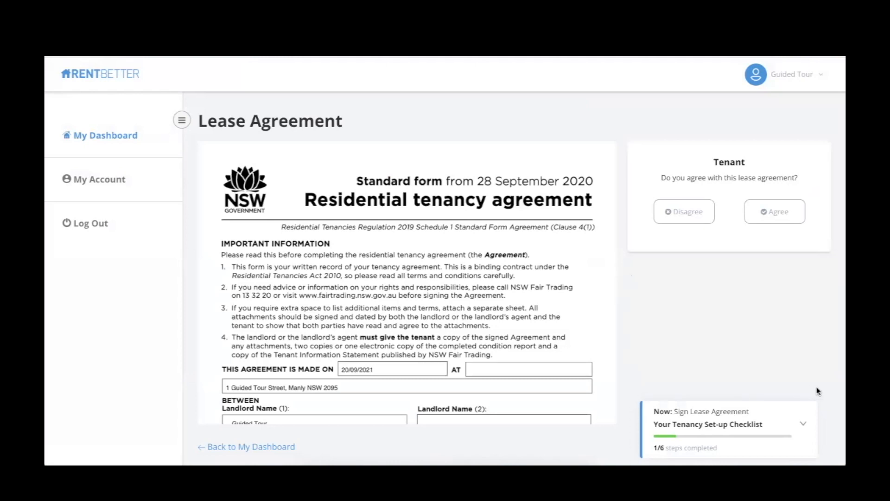
left_click(802, 423)
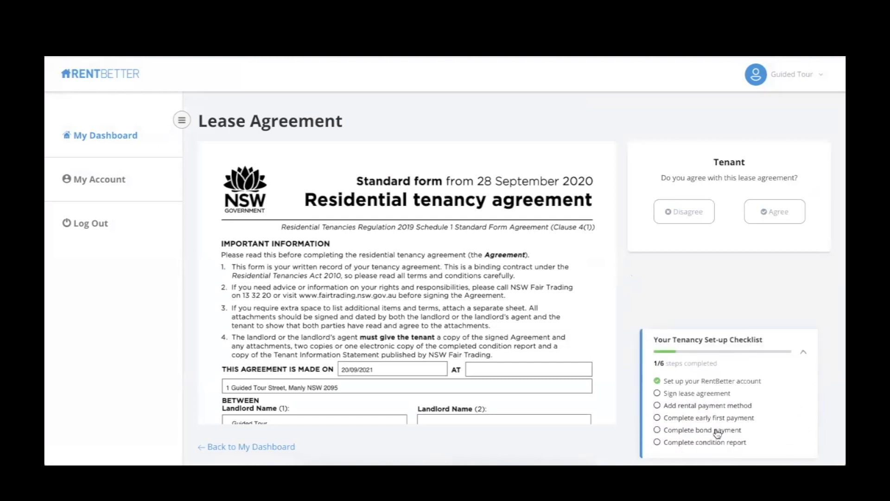
left_click(803, 353)
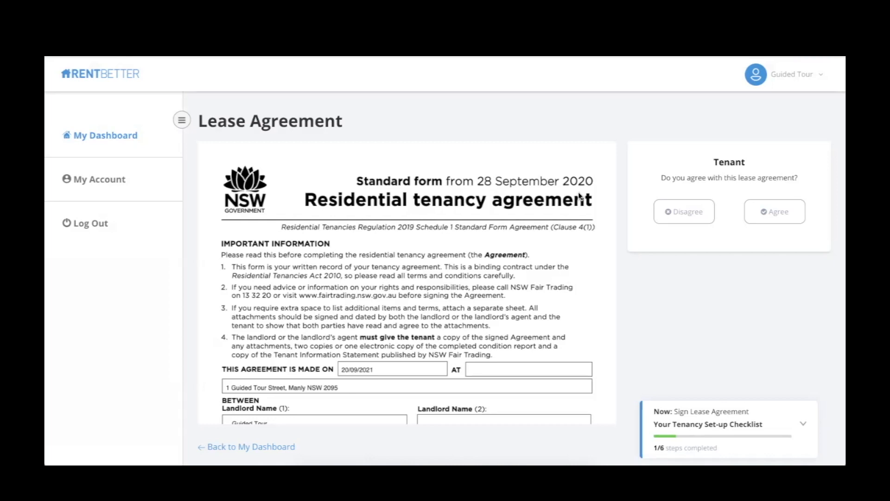
Try both the agree and disagree responses to the lease agreement, settle on Agree, and consent to signing digitally
left_click(763, 209)
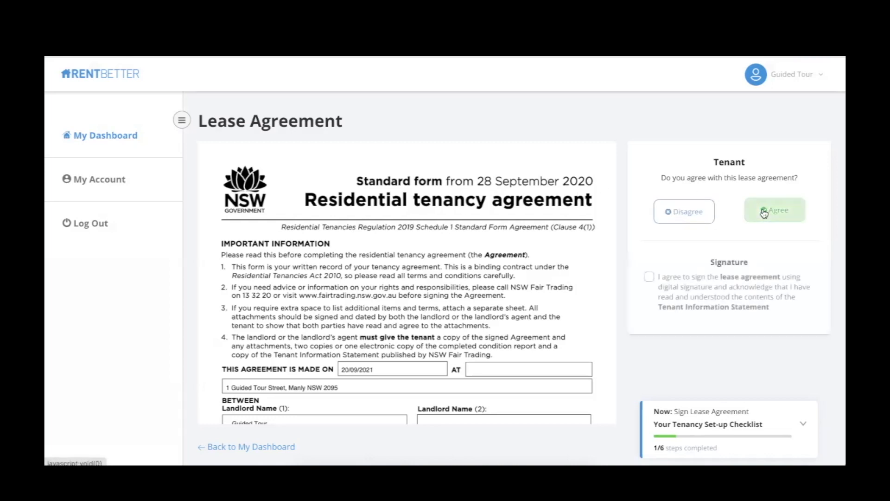
left_click(694, 210)
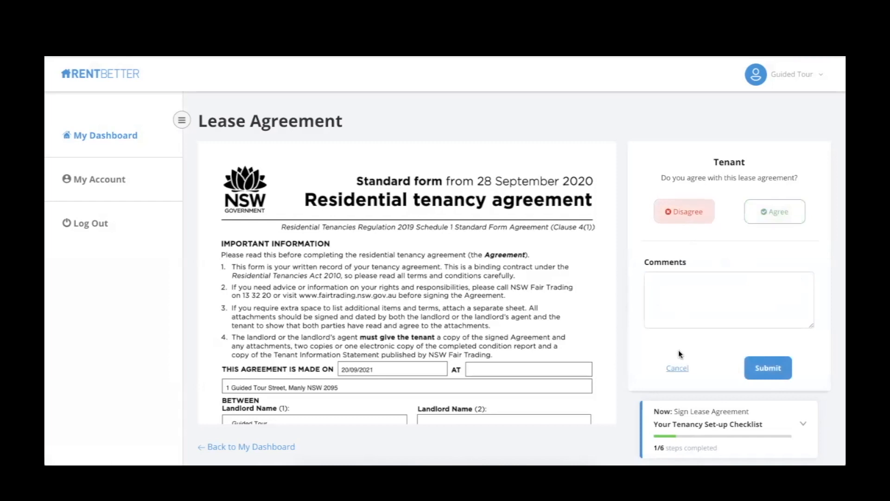
left_click(763, 218)
left_click(650, 277)
Digitally sign the lease agreement with the tenant's signature name
left_click(689, 374)
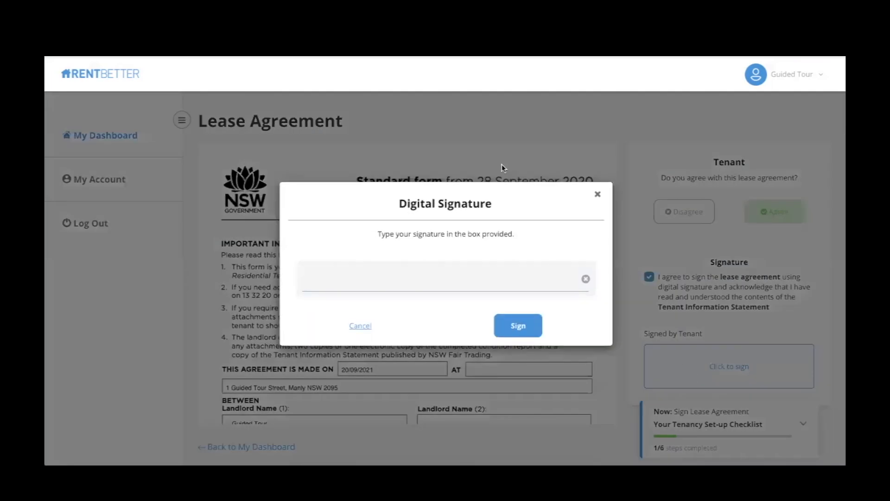
left_click(408, 280)
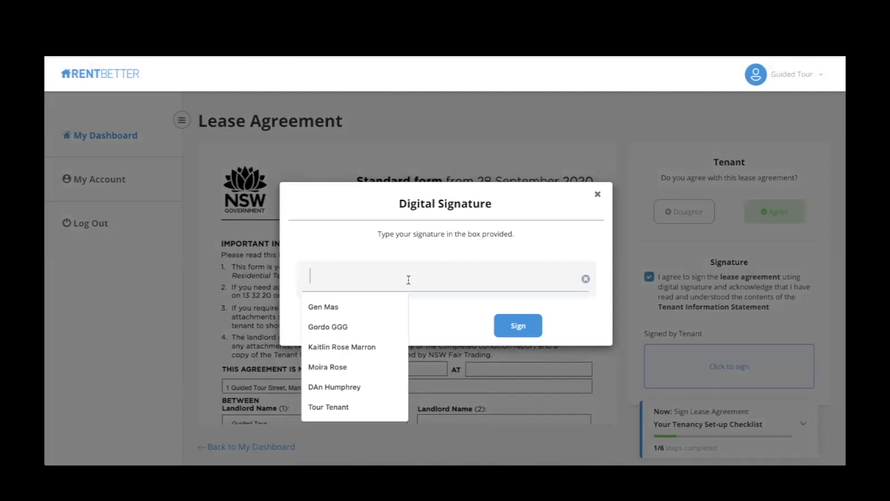
type("Gi")
type("ided Tour ")
type("Tenant")
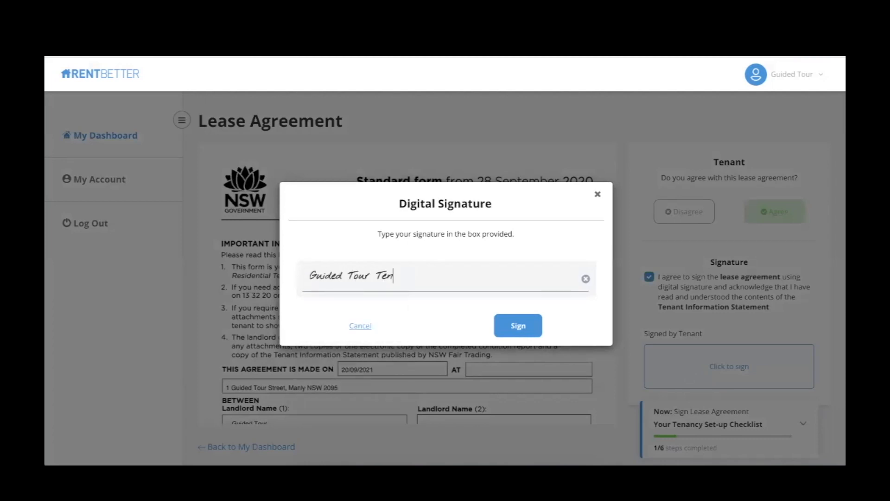
left_click(515, 329)
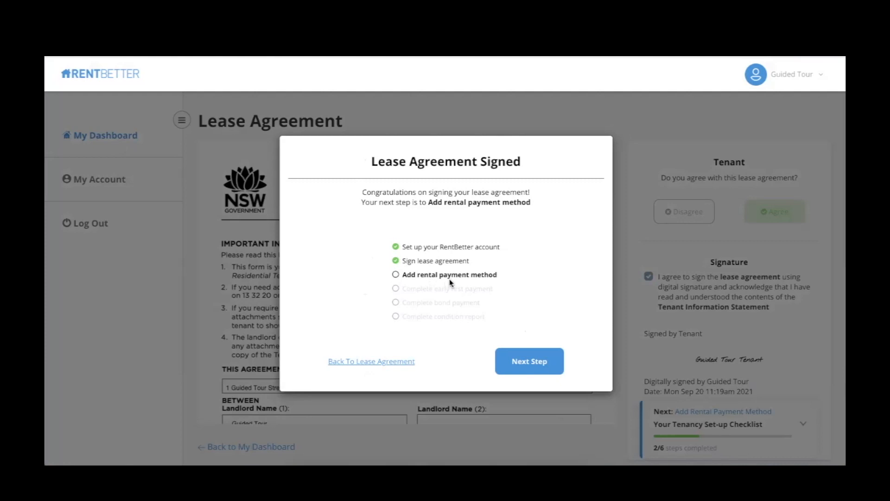
Continue to the rental payment method set-up, review the lease details, and select Bank Account as the direct debit method
left_click(526, 369)
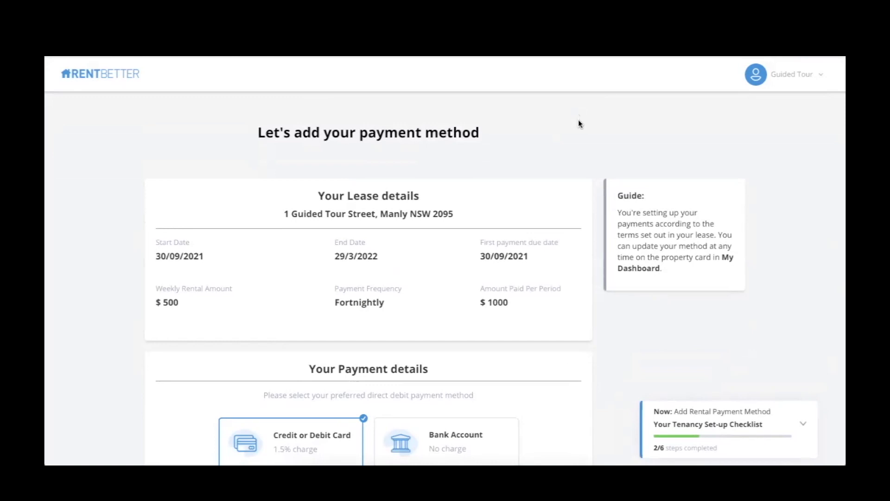
scroll(538, 243, "down", 3)
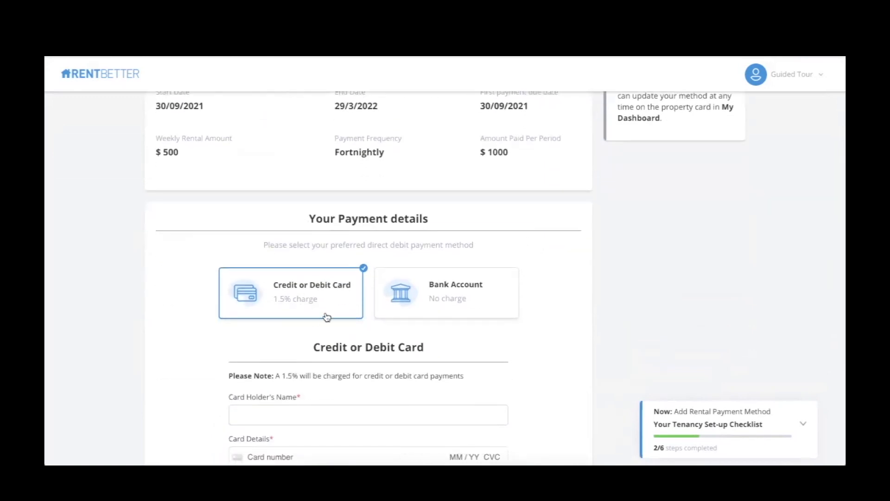
scroll(327, 317, "down", 1)
left_click(451, 247)
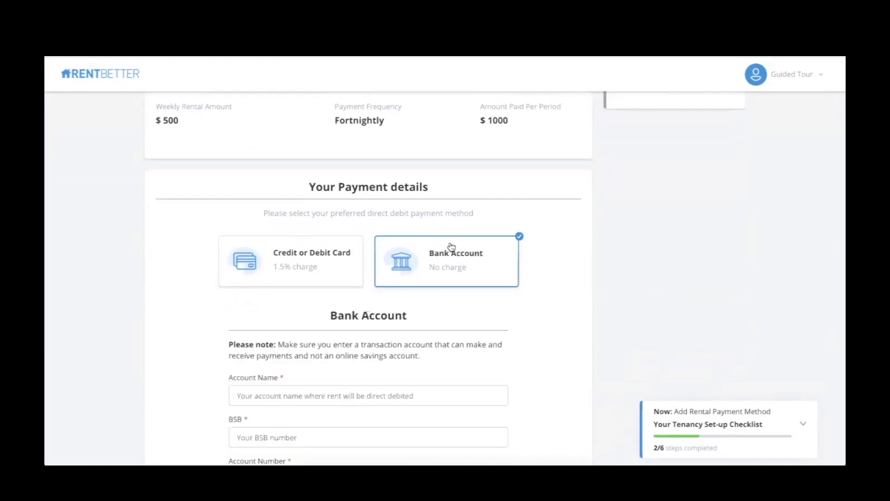
Review the lease details, switch the direct debit method to Credit or Debit Card, and enter the card holder's name
scroll(451, 246, "up", 3)
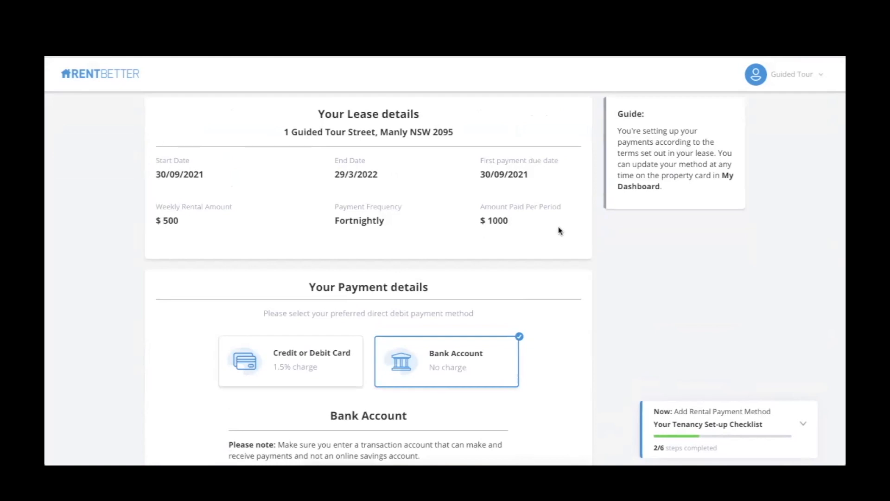
scroll(559, 230, "down", 5)
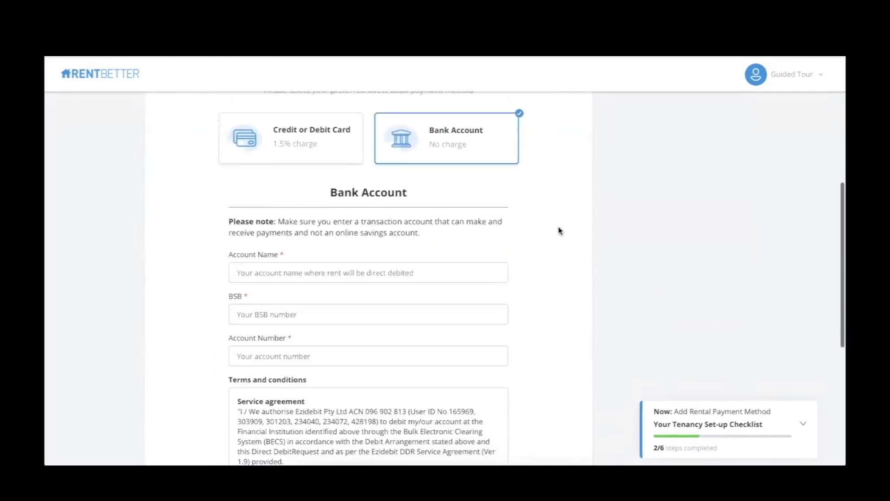
left_click(313, 134)
left_click(295, 247)
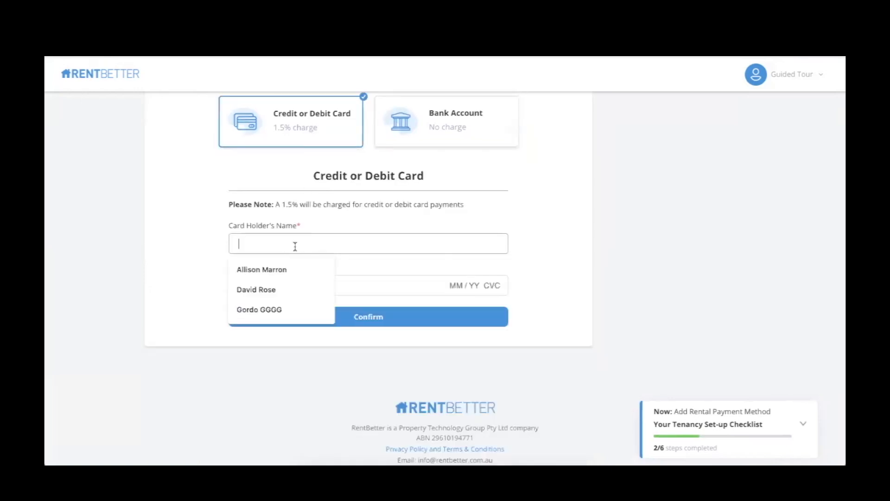
type("Guided")
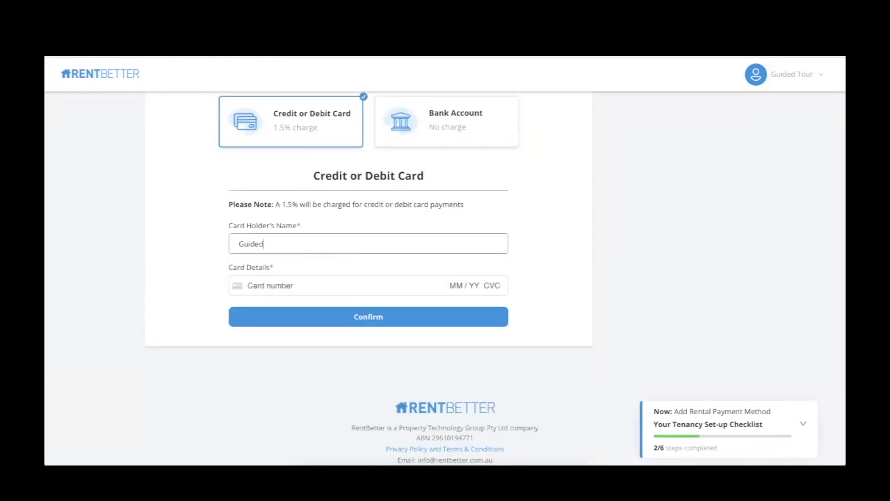
type(" Tour")
Enter the card number, expiry date, CVC and postcode, and confirm the rental payment method
key("Tab")
type("424")
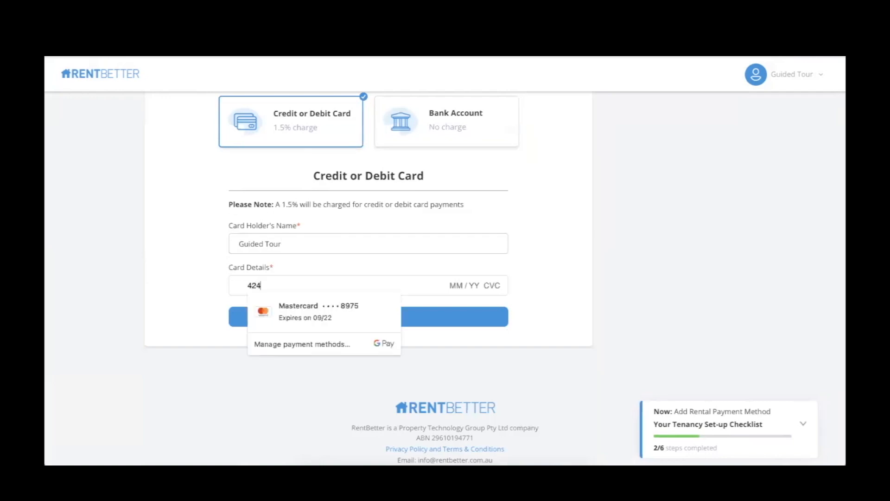
type("2 4242 42")
type("420424242424242")
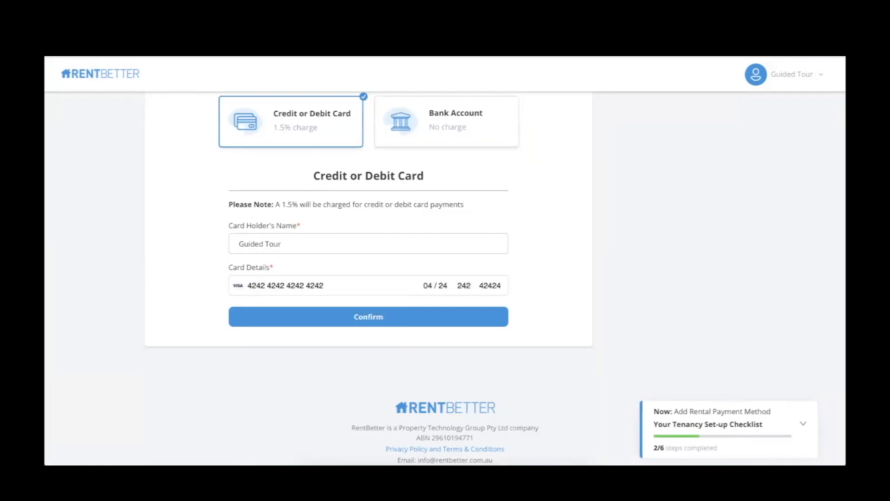
scroll(486, 233, "up", 1)
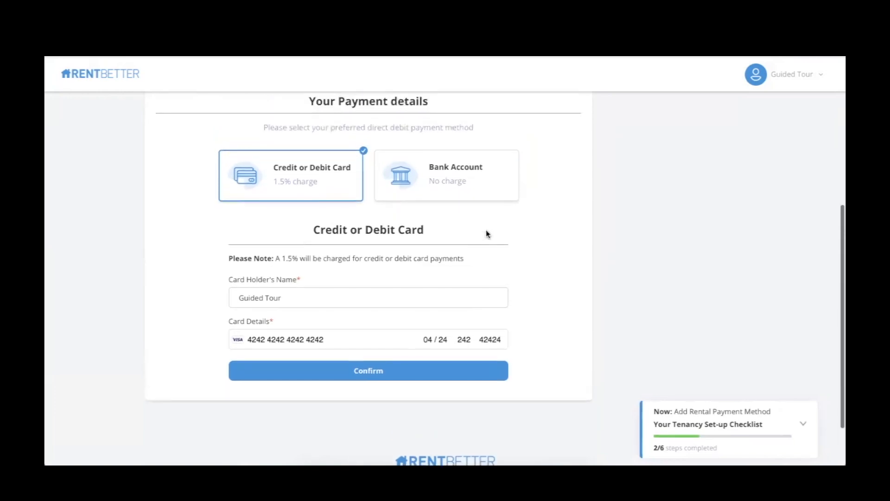
left_click(431, 369)
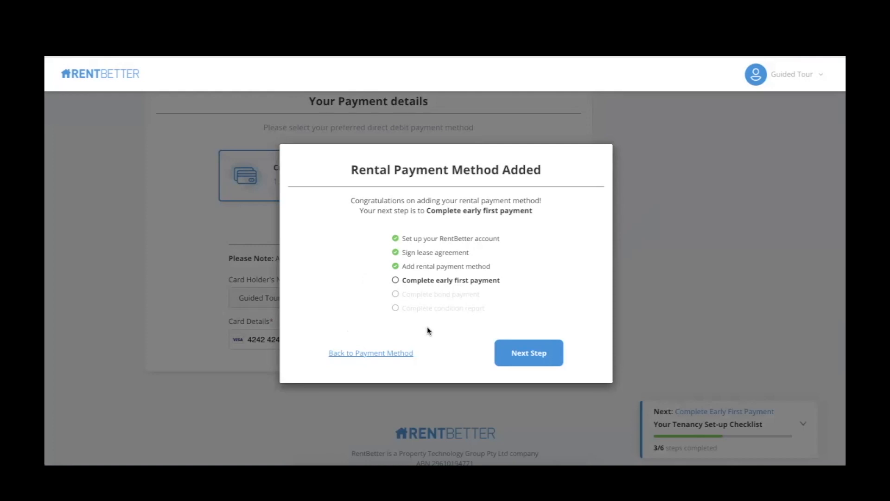
Continue to the early first payment, acknowledge the payment terms, and pay the $1000 with the saved card
left_click(527, 355)
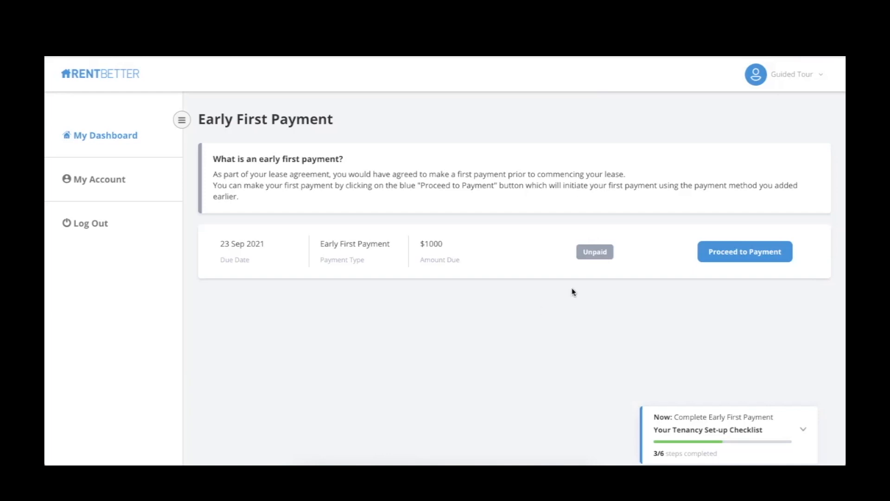
left_click(715, 252)
scroll(390, 340, "down", 3)
left_click(214, 374)
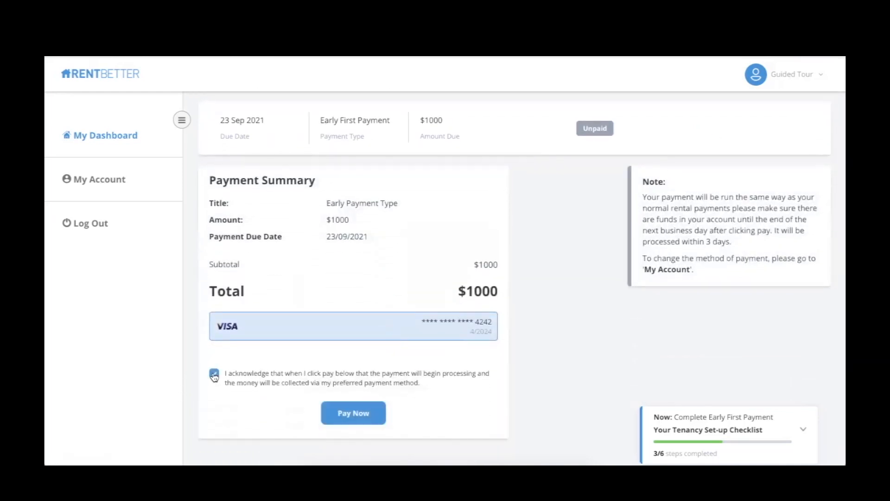
scroll(422, 377, "down", 1)
left_click(351, 383)
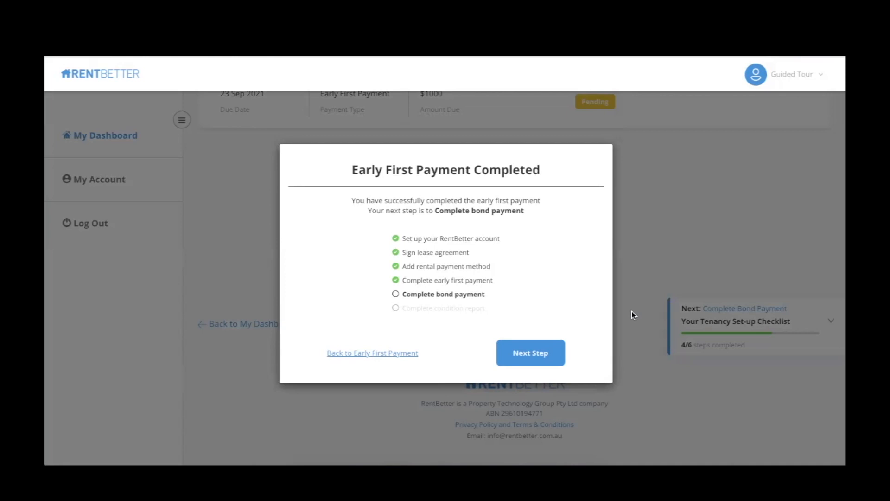
Continue to the bond payment, look over its details, and expand the tenancy set-up checklist on the condition report page
left_click(530, 352)
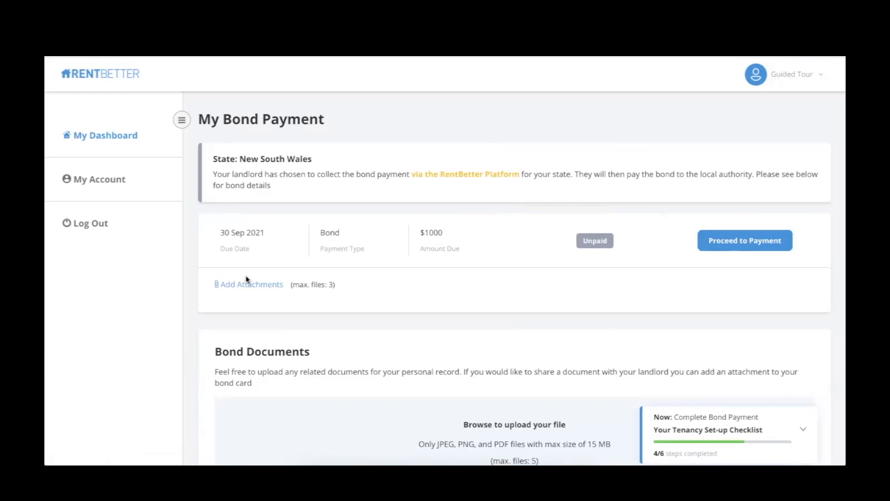
scroll(319, 298, "down", 2)
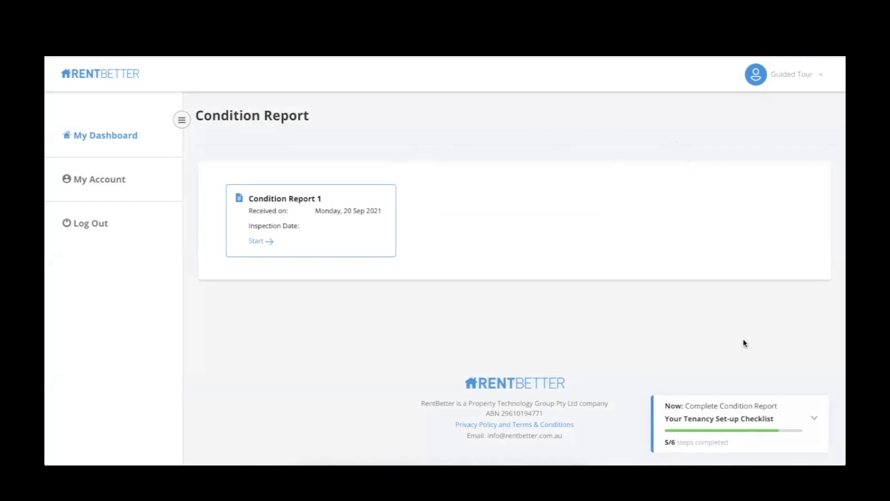
left_click(812, 416)
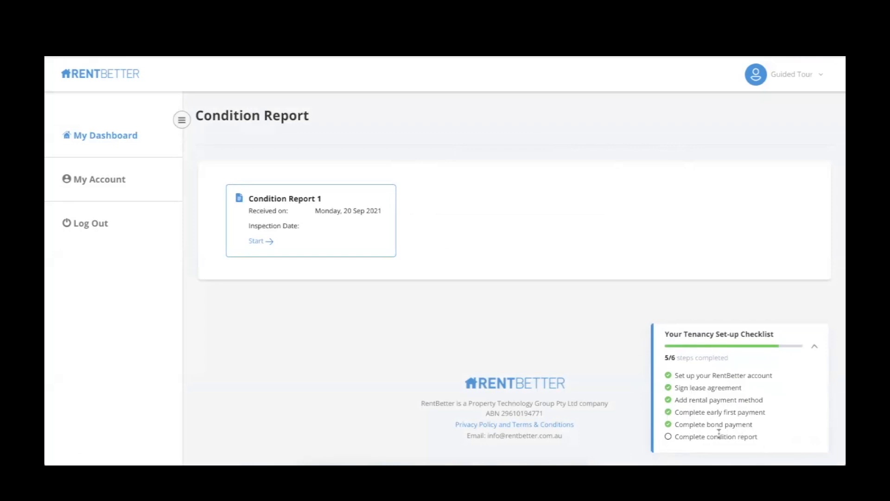
Return to the dashboard and open Condition Report 1 from the remaining tenancy set-up task
left_click(86, 133)
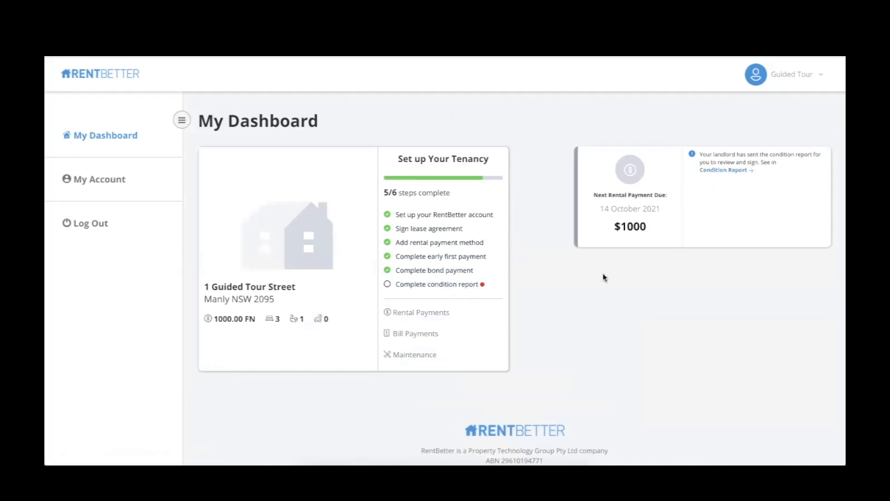
scroll(494, 276, "down", 1)
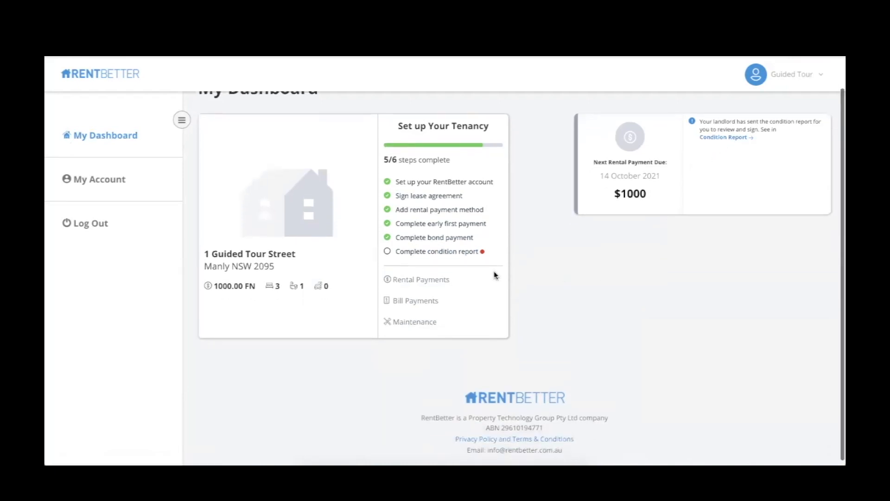
left_click(456, 253)
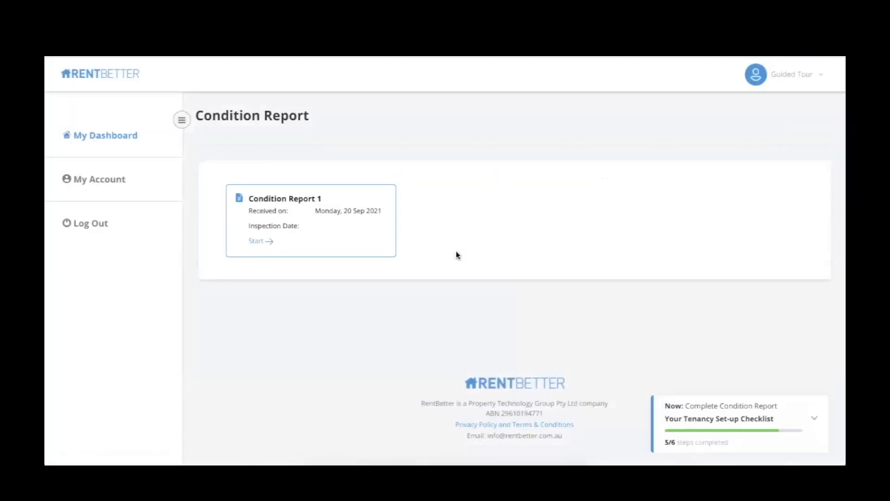
left_click(284, 221)
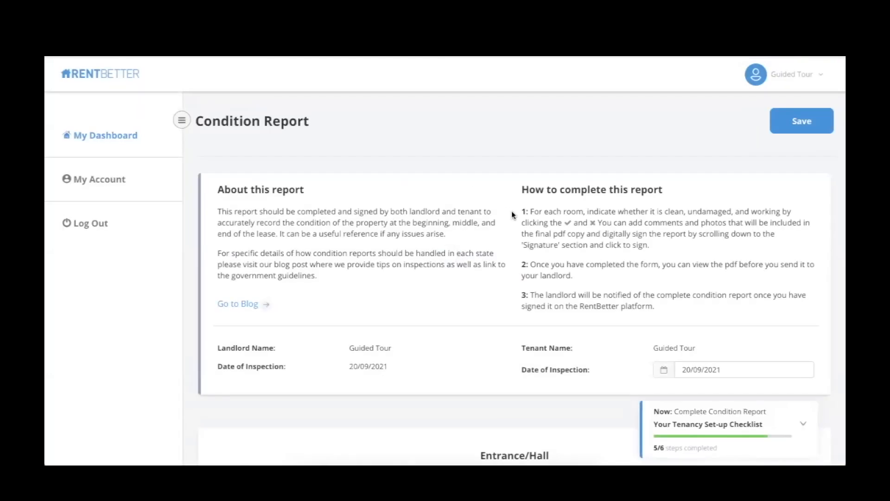
In the Entrance/Hall section, agree with the walls/picture hooks entry, disagree with doors/doorway frames, and look over the comment and photo options
scroll(512, 213, "down", 5)
scroll(511, 214, "down", 3)
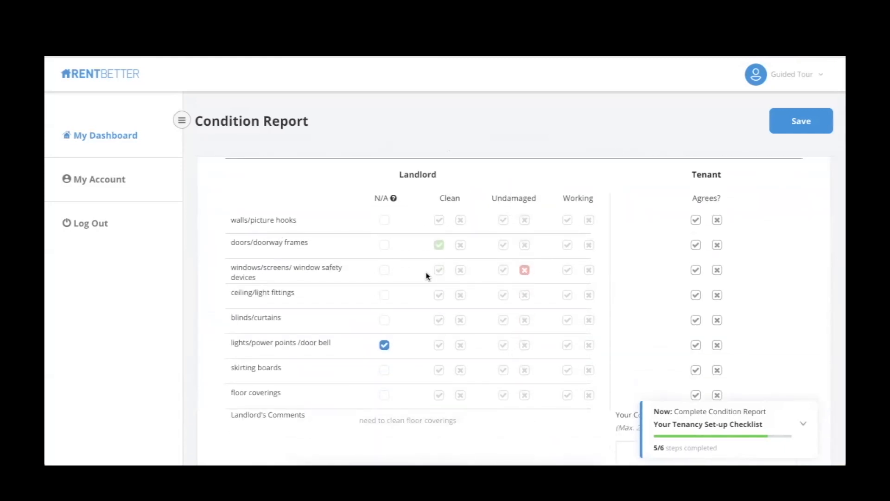
left_click(695, 219)
left_click(717, 245)
scroll(642, 297, "down", 4)
scroll(642, 296, "down", 3)
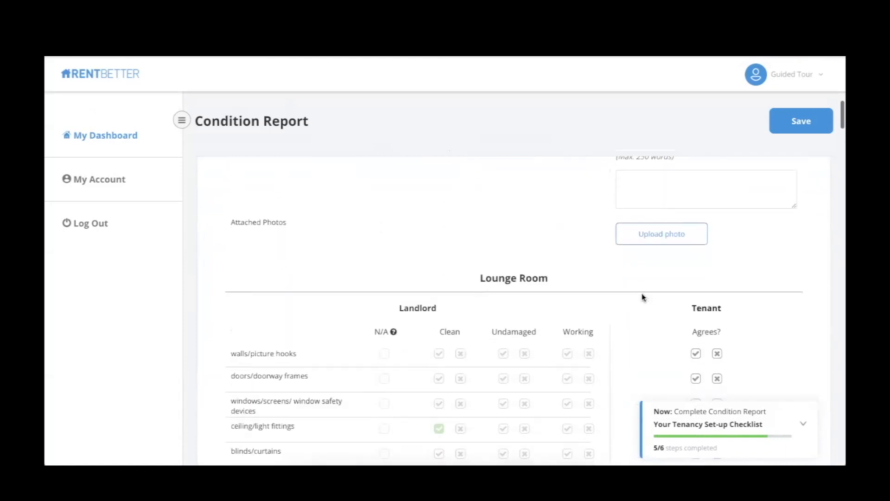
scroll(641, 295, "up", 2)
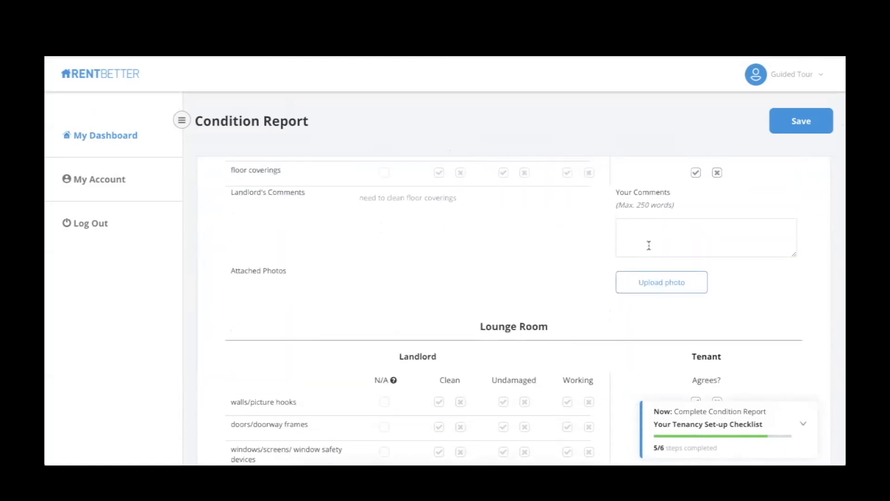
scroll(643, 337, "down", 1)
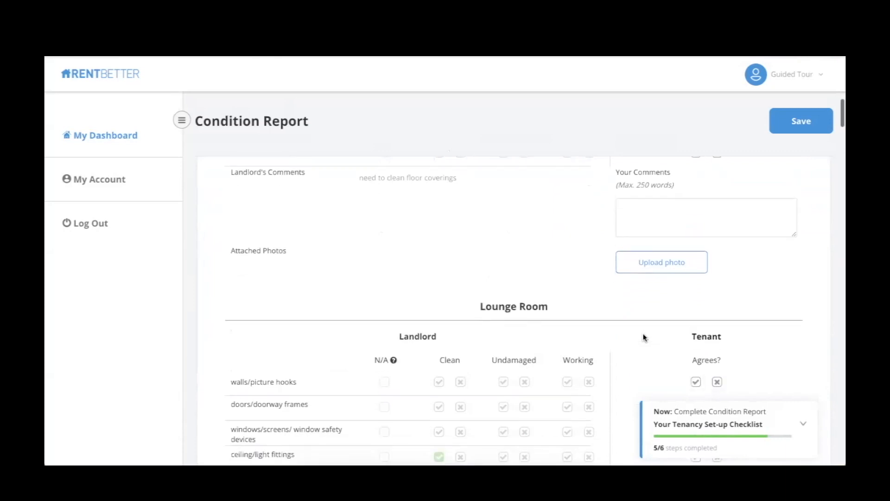
Digitally sign the condition report in the tenant signature section with the tenant's signature name
scroll(643, 337, "down", 20)
scroll(642, 337, "down", 20)
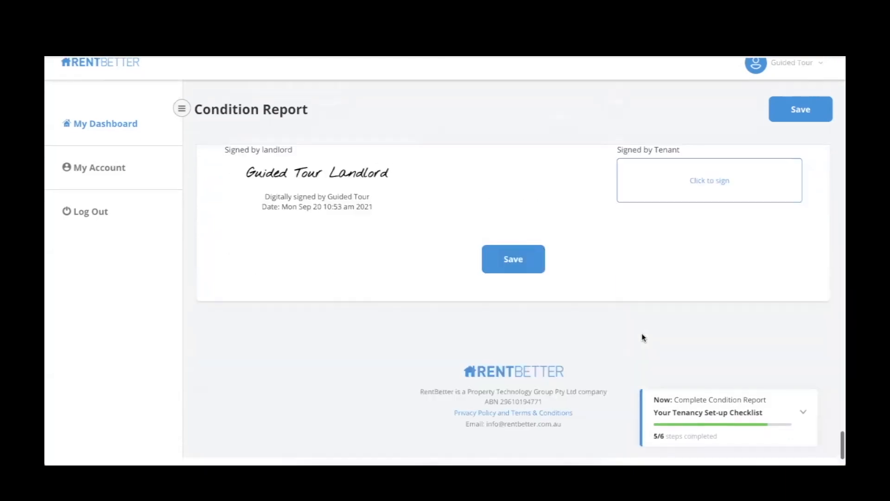
scroll(643, 337, "up", 1)
left_click(695, 234)
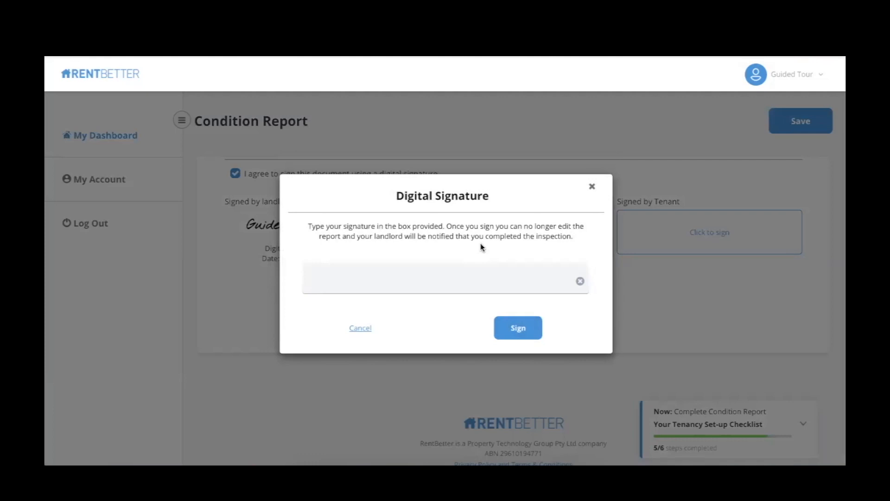
left_click(449, 276)
type("Gu")
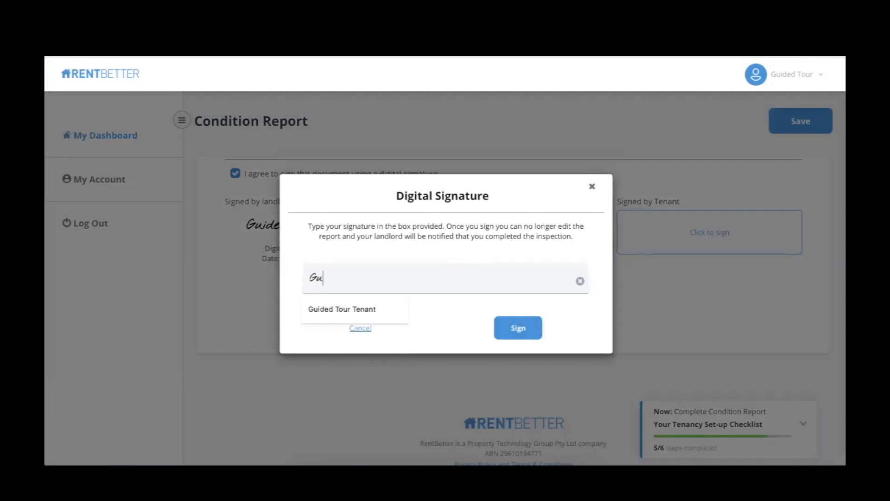
type("ided Tour Tenant")
left_click(524, 328)
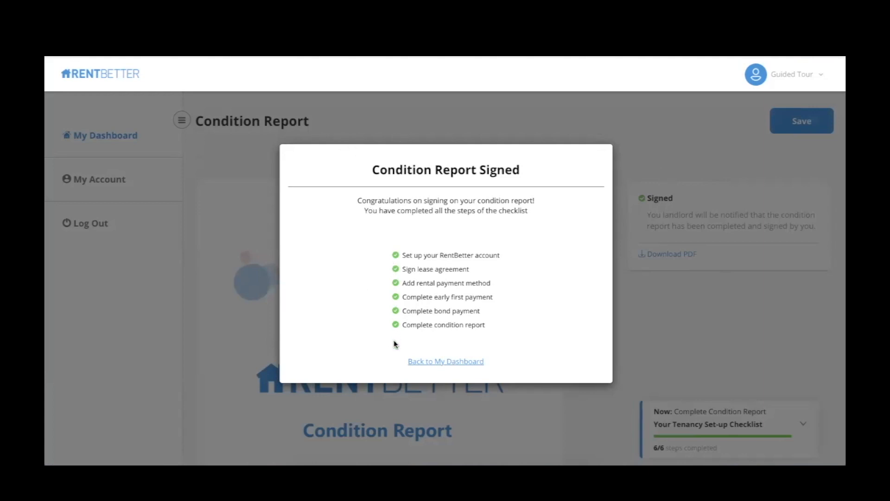
Go back to the dashboard, start the dashboard tour, and acknowledge its introduction to the tenancy features
left_click(427, 362)
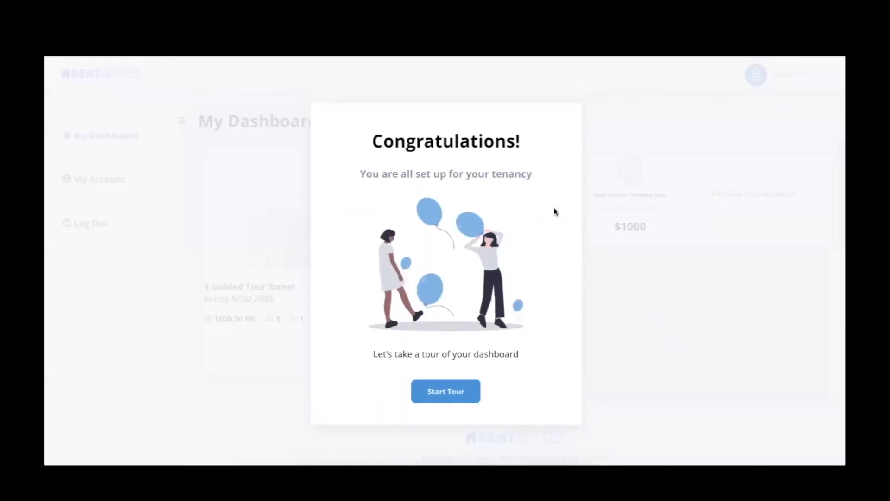
left_click(458, 391)
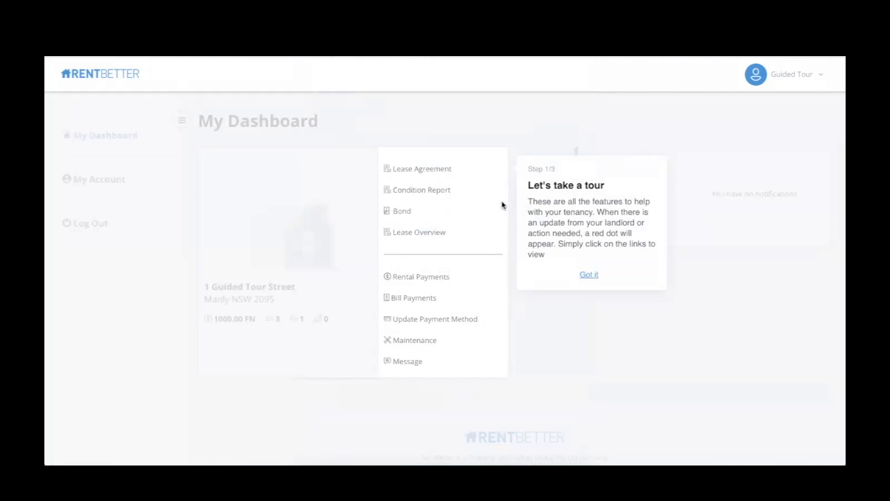
left_click(582, 273)
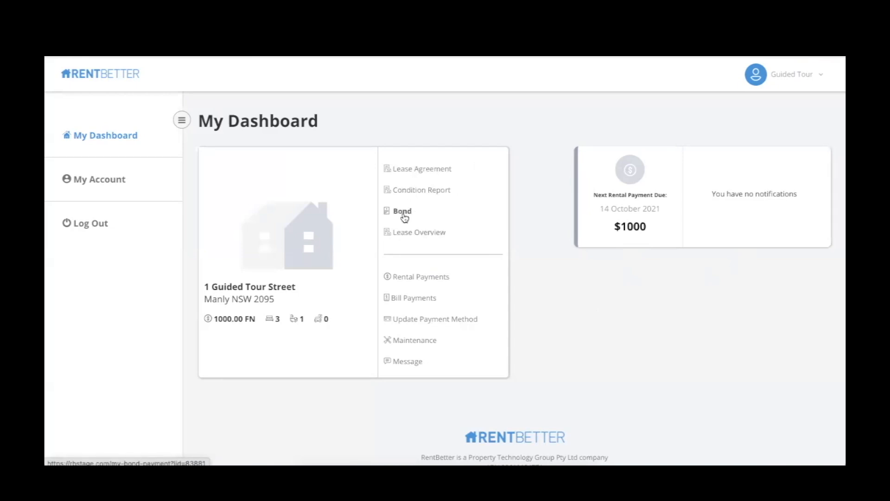
Open the property's rental payments, examine the summary and payment schedule, and return to the dashboard
left_click(411, 278)
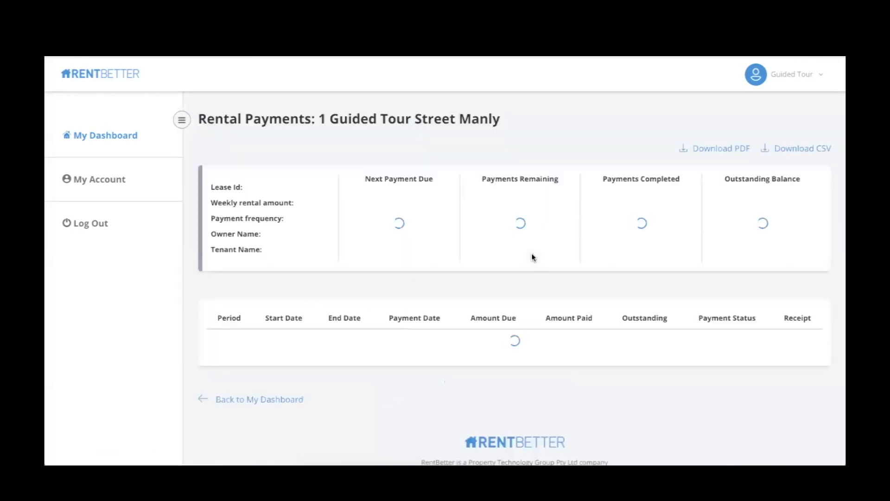
scroll(532, 257, "down", 2)
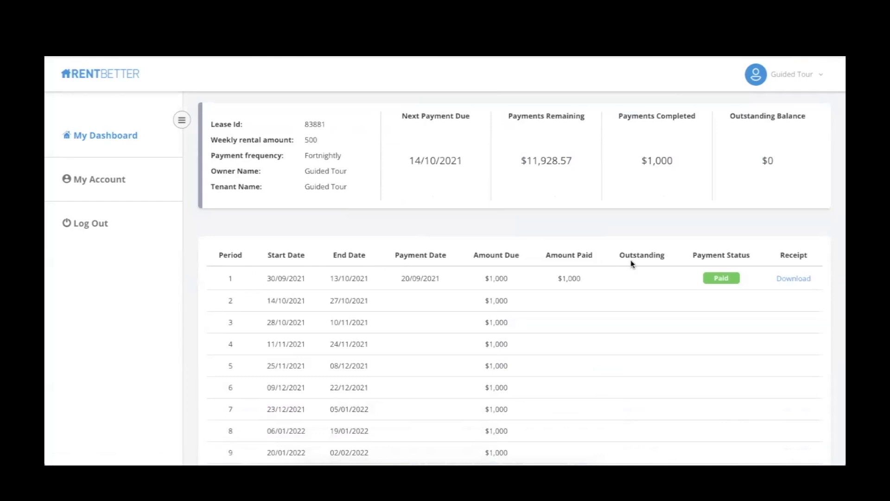
scroll(358, 361, "down", 1)
scroll(359, 363, "down", 2)
scroll(355, 260, "down", 2)
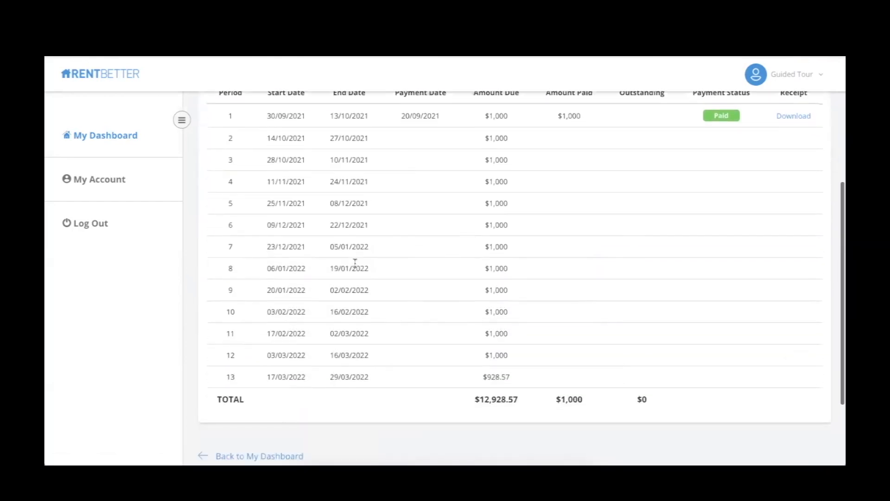
scroll(355, 262, "up", 5)
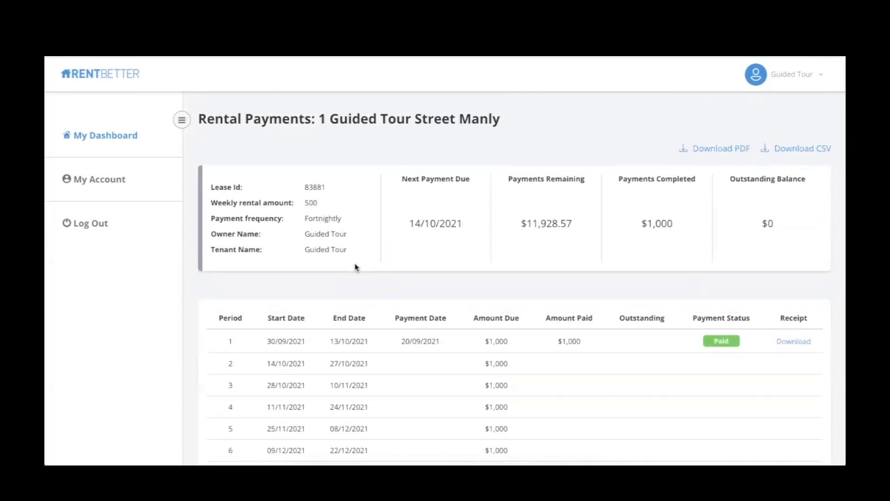
left_click(56, 50)
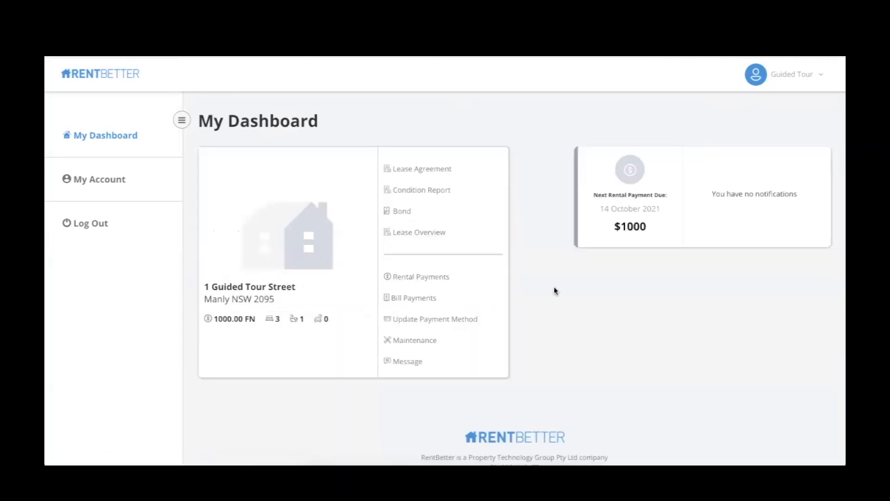
scroll(556, 290, "down", 1)
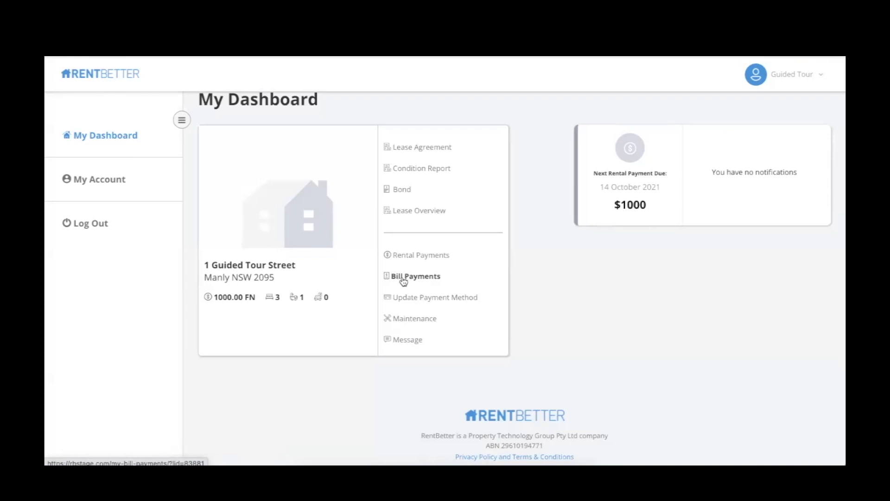
Open the landlord's rental payments for the property, review the payment summary and full payment schedule, and return to the property list
scroll(403, 281, "up", 1)
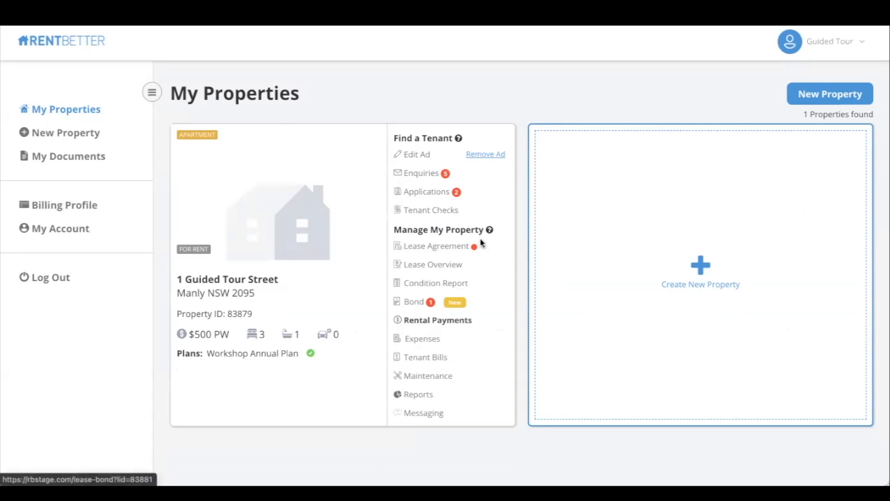
left_click(438, 320)
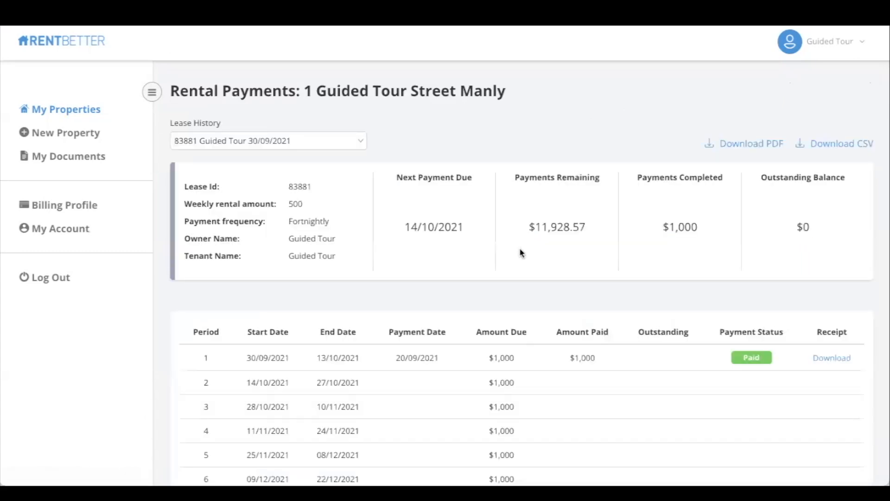
scroll(473, 288, "down", 3)
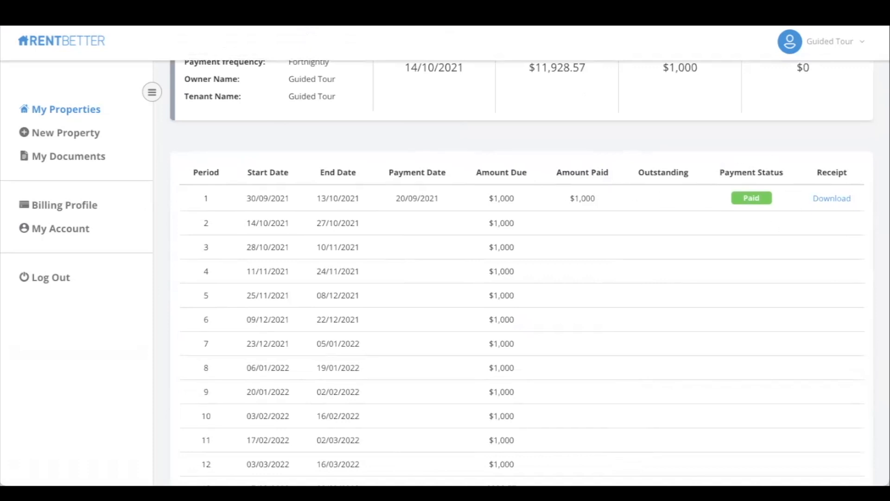
scroll(573, 160, "down", 3)
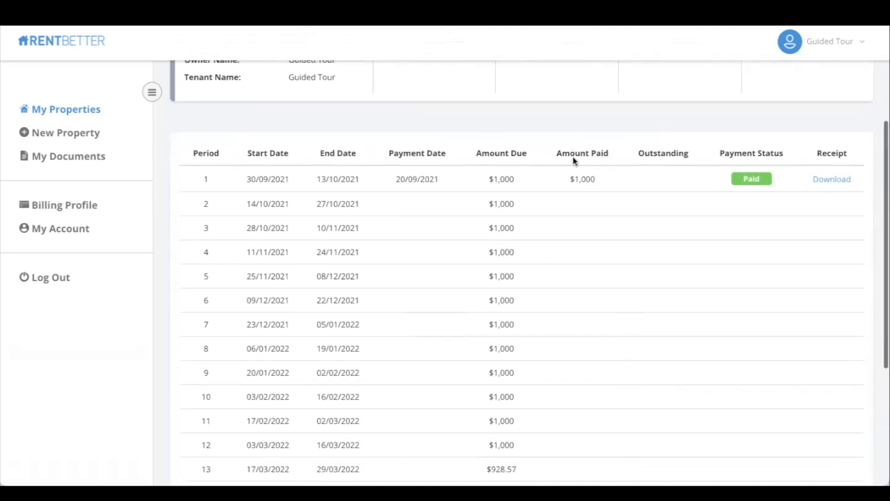
scroll(574, 161, "up", 5)
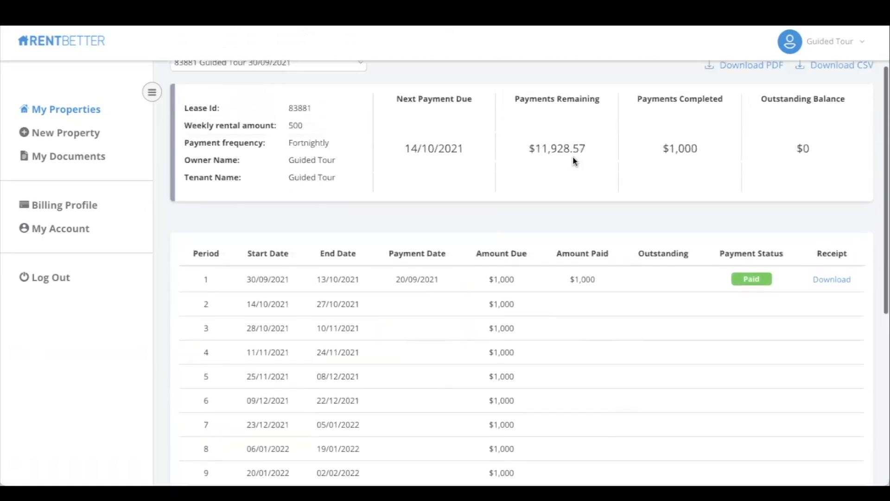
scroll(573, 157, "up", 1)
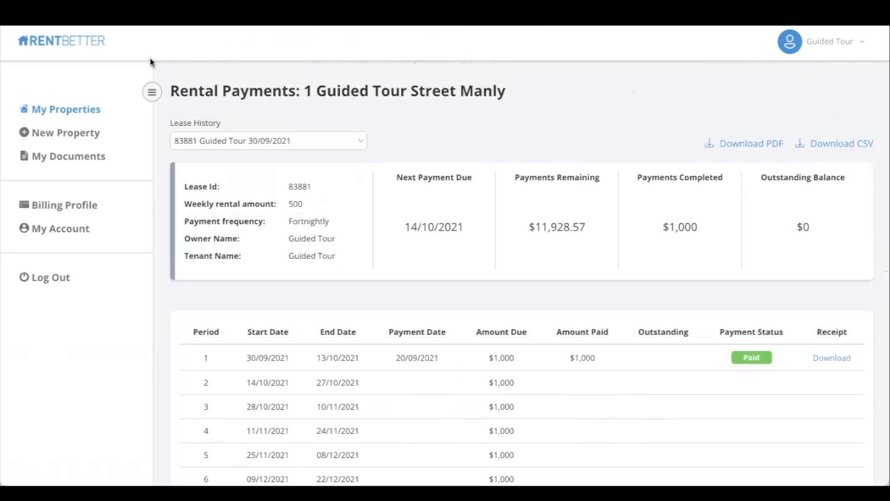
left_click(64, 110)
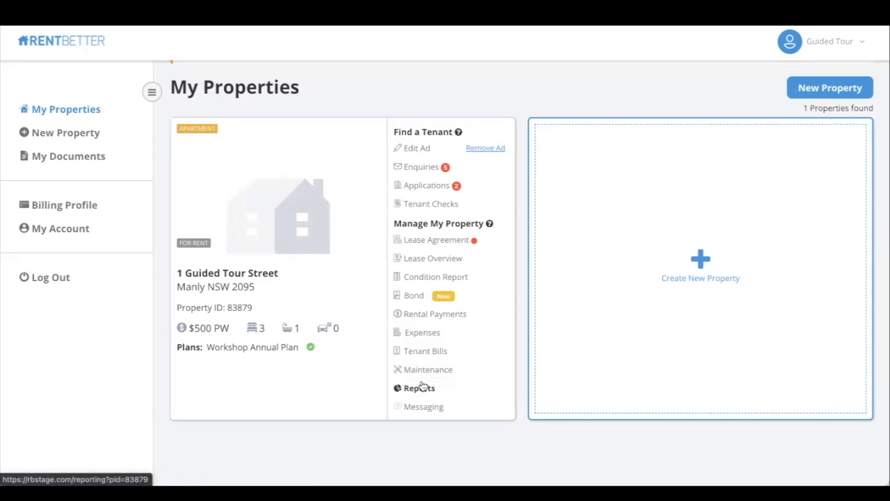
Add an unpaid Cleaning expense titled "Cleaning" with the description "carpet cleaning", amount $100 and date 06/10/2021
left_click(418, 337)
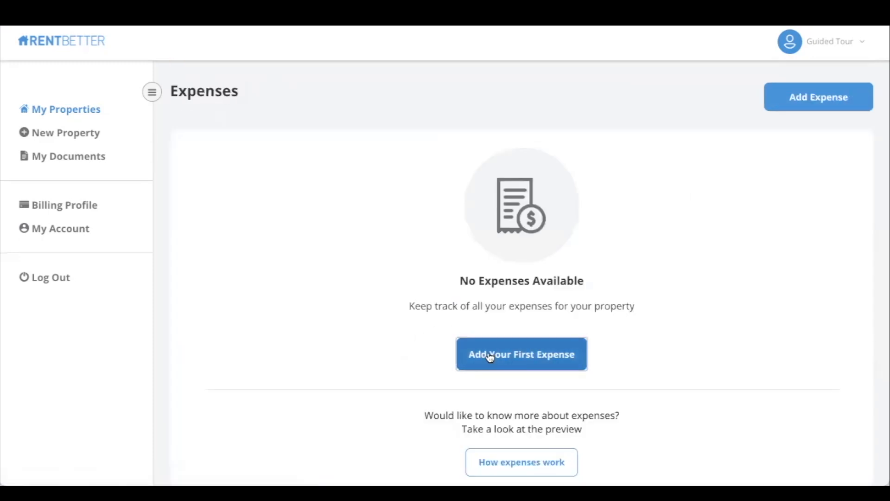
left_click(491, 357)
left_click(369, 153)
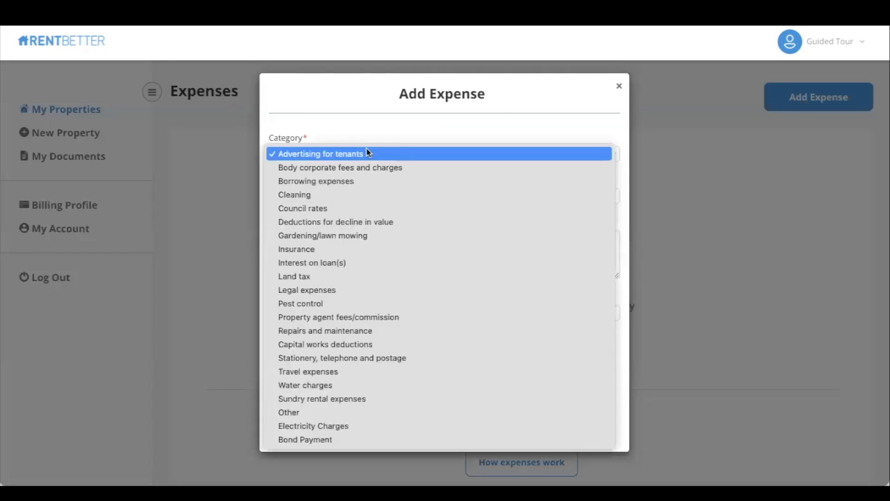
left_click(354, 192)
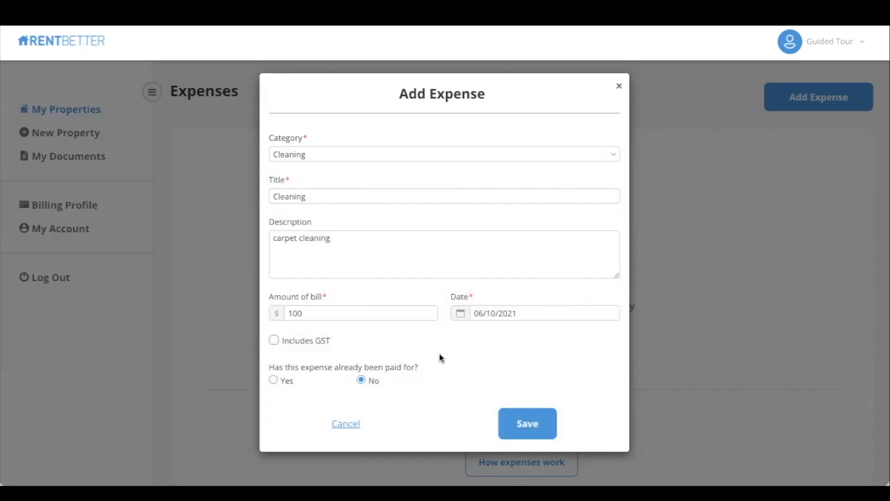
left_click(526, 422)
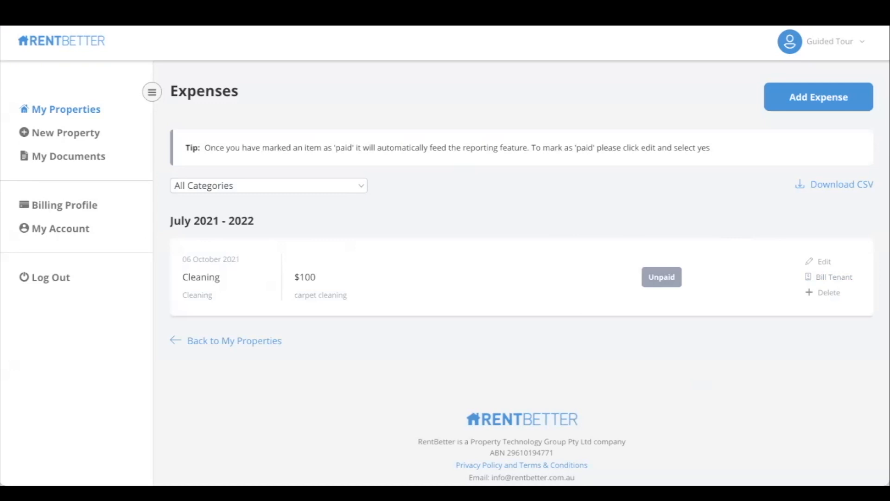
Bill the tenant $50 for the cleaning expense, due 20 October 2021, and send the bill request
left_click(820, 277)
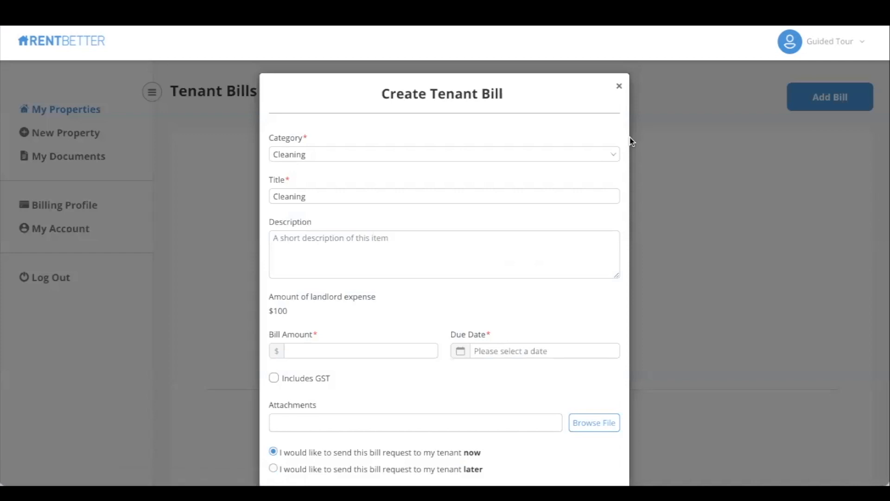
scroll(568, 121, "down", 1)
scroll(568, 121, "down", 3)
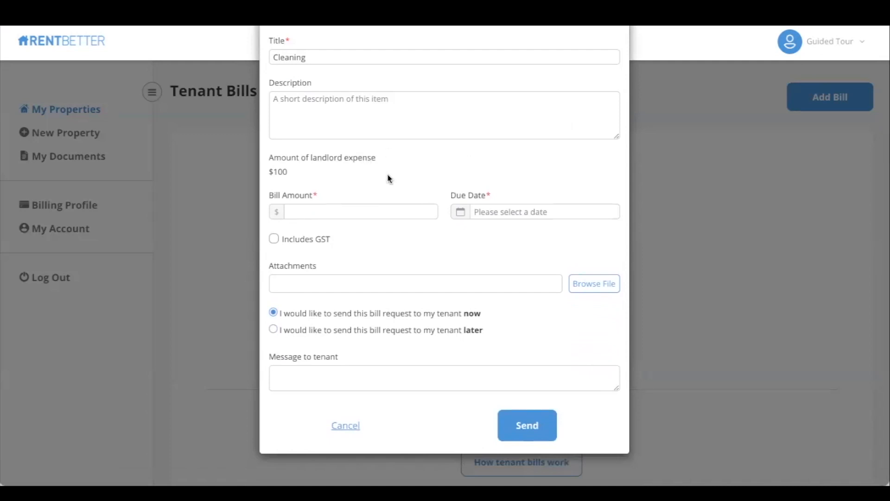
left_click(354, 212)
type("50")
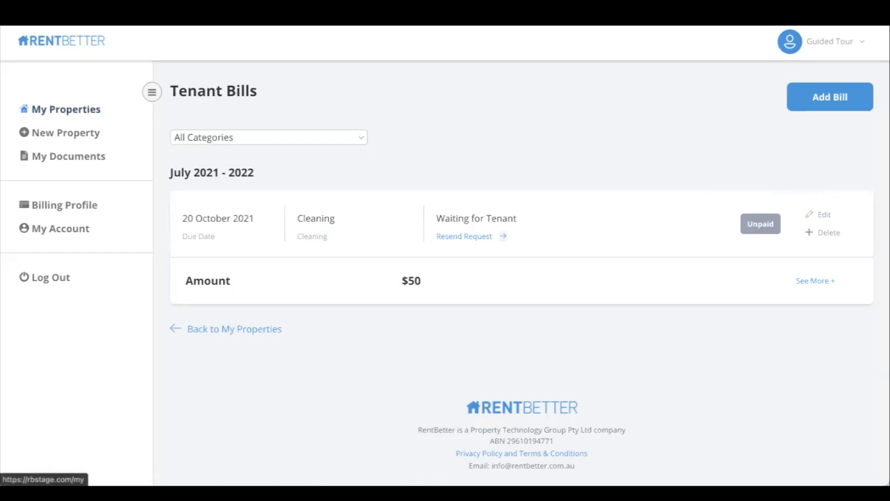
Check the property's expenses list for the tenant's share of the cleaning expense, and return to the property list
left_click(66, 109)
left_click(424, 375)
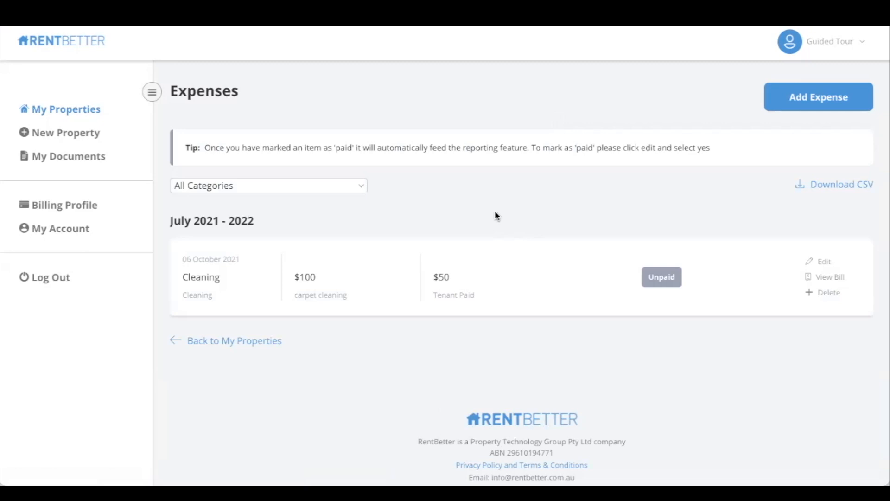
left_click(47, 109)
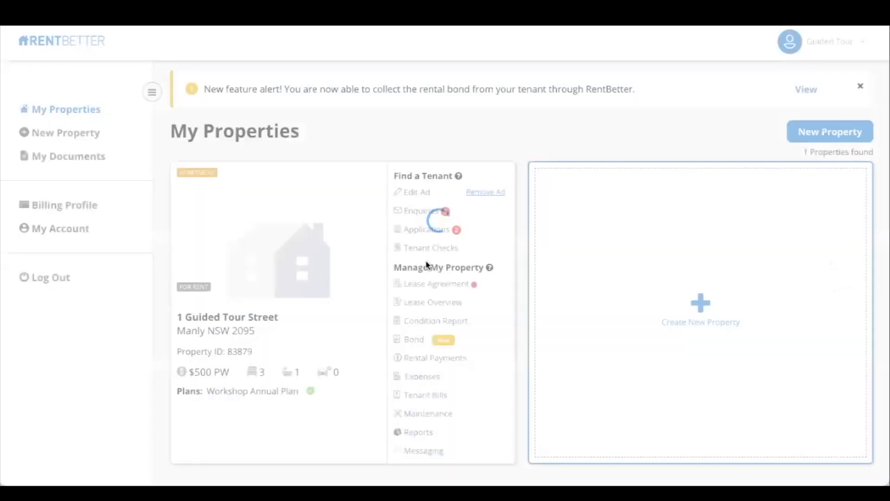
Open the property's reports, examine the details under Other rental related income, and return to the property list
scroll(425, 260, "down", 1)
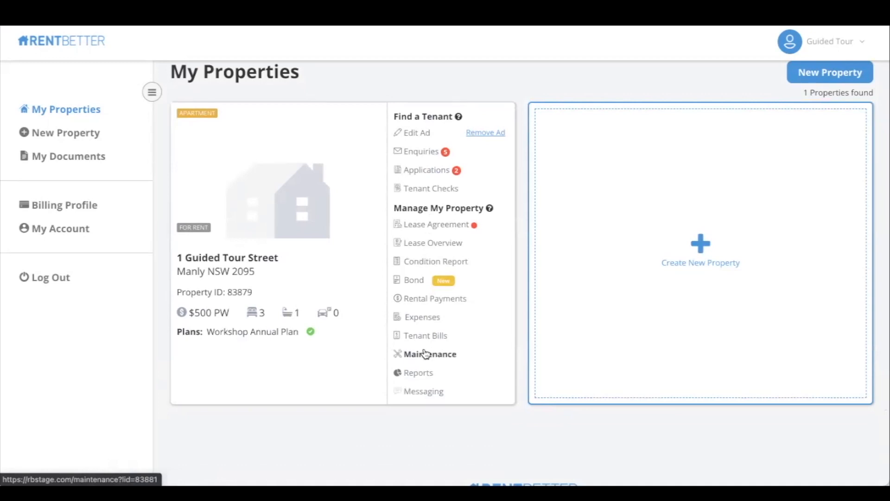
scroll(426, 353, "up", 1)
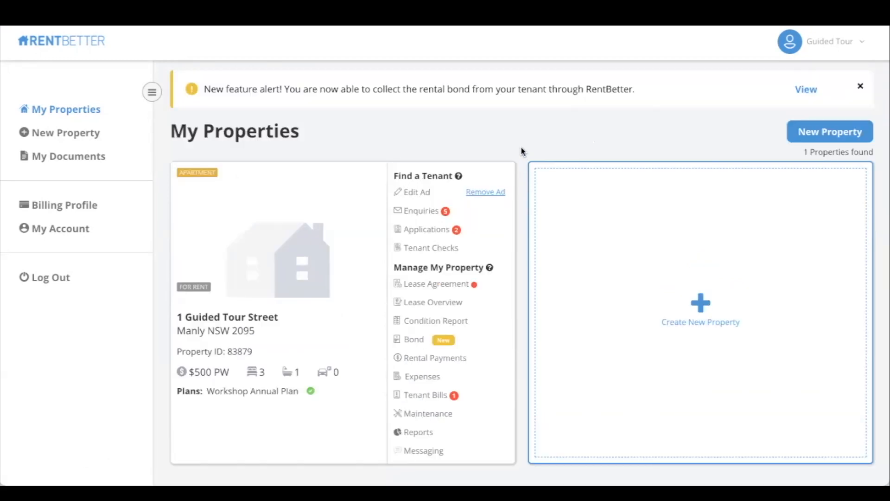
left_click(412, 434)
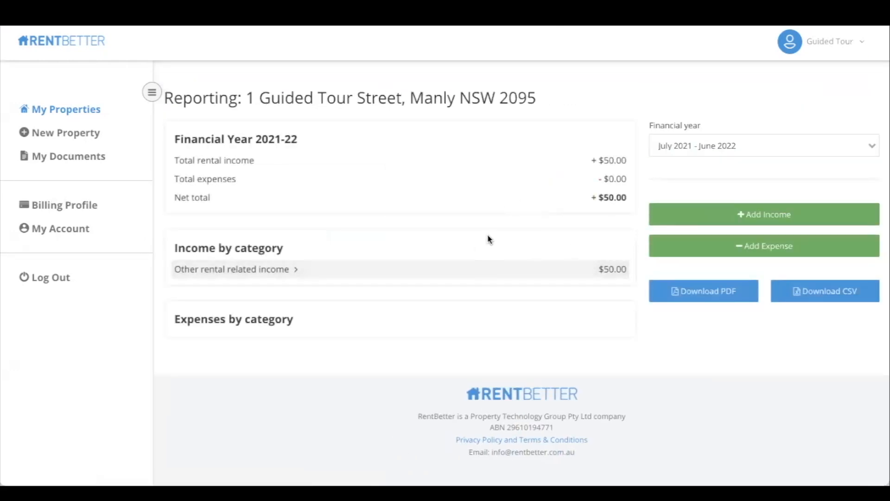
left_click(293, 269)
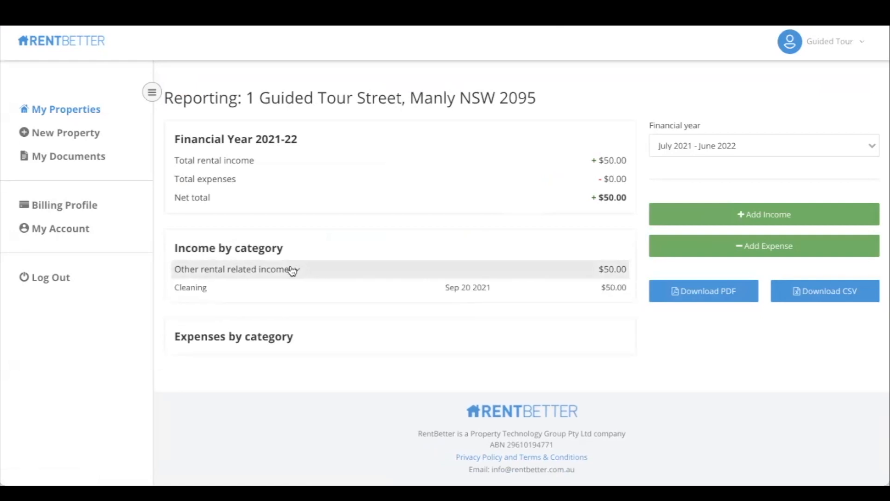
left_click(293, 268)
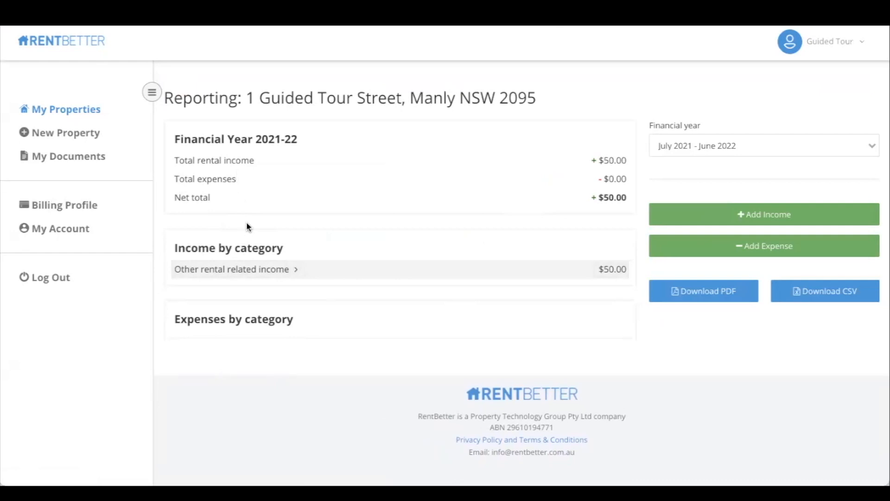
left_click(258, 274)
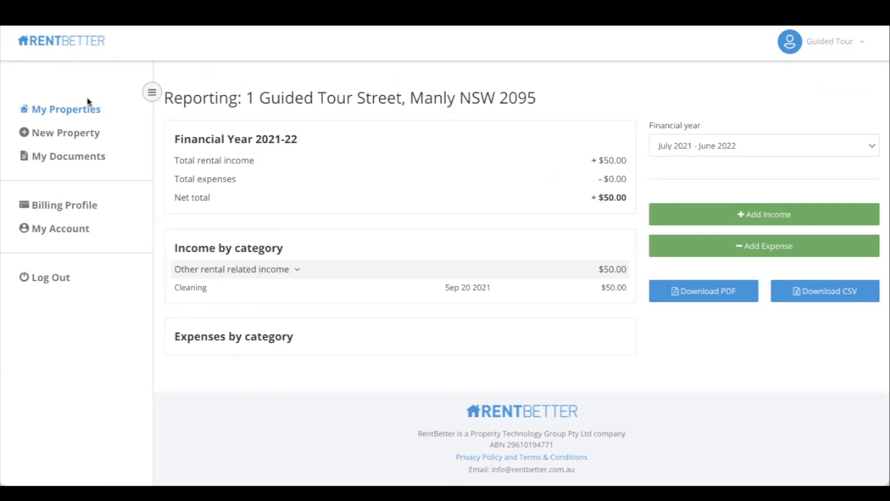
left_click(70, 110)
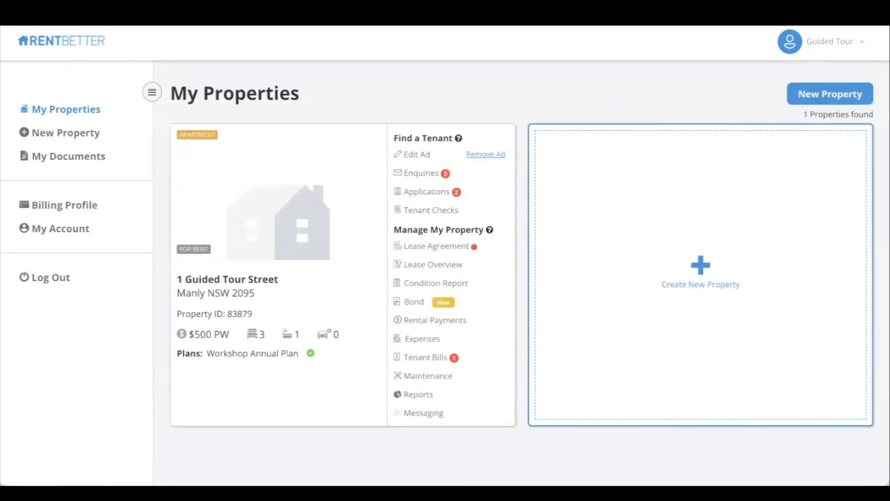